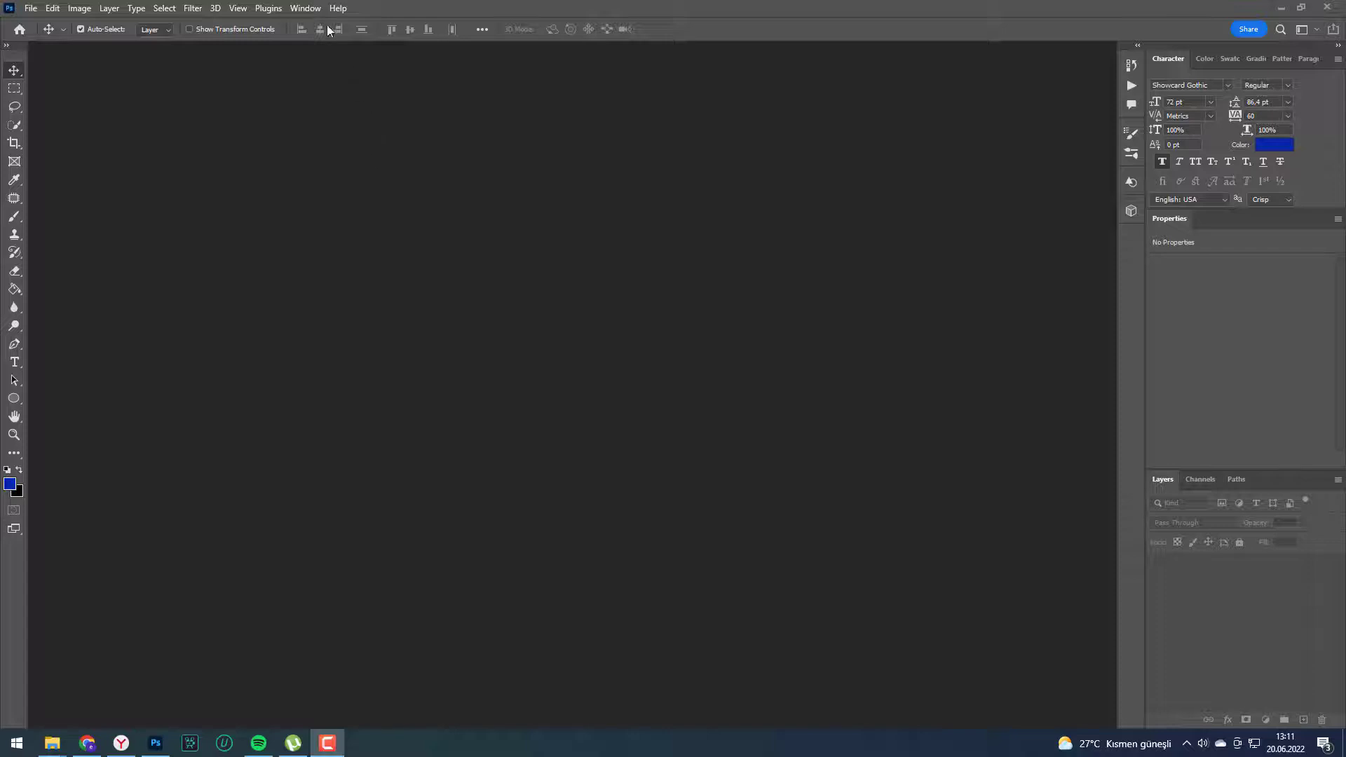
# Show the Actions panel and load the Clown.atn action set into it.
pyautogui.click(309, 10)
pyautogui.click(322, 104)
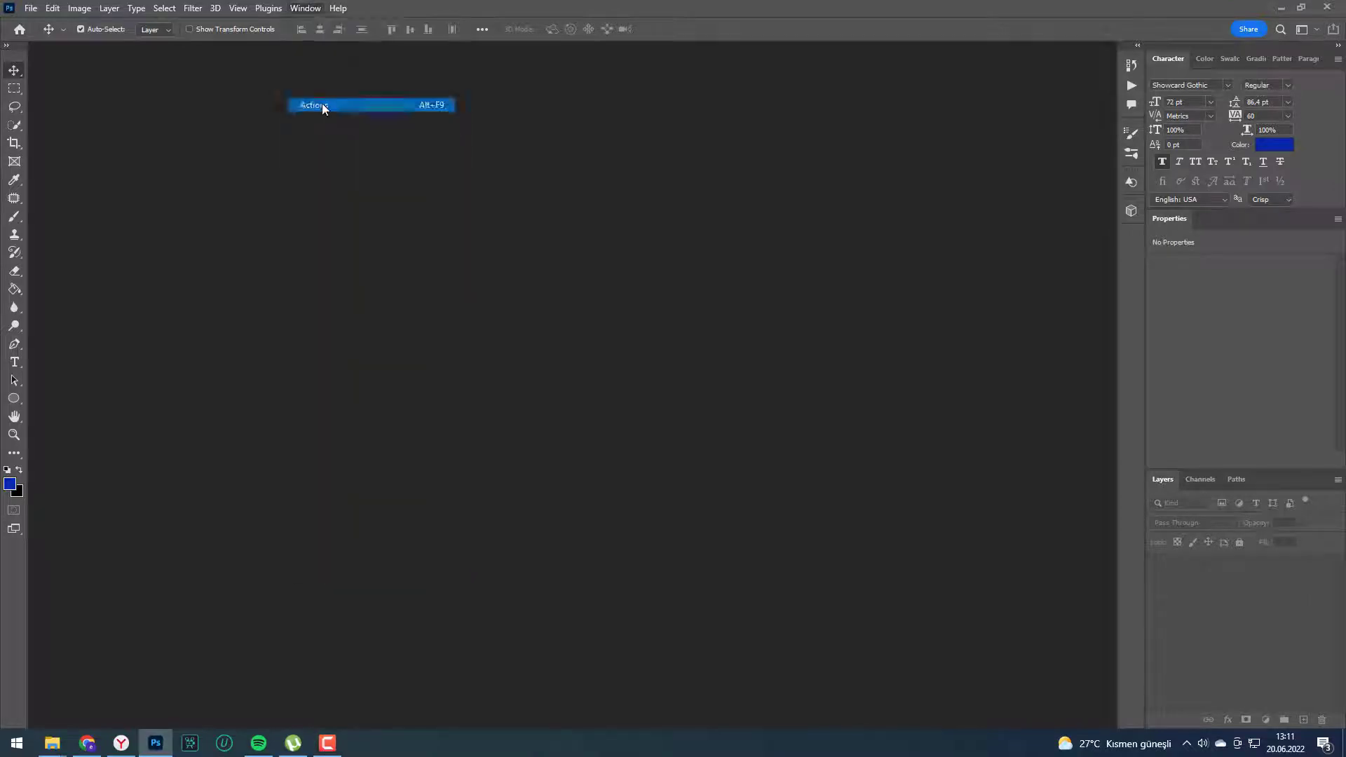
pyautogui.moveTo(52, 743)
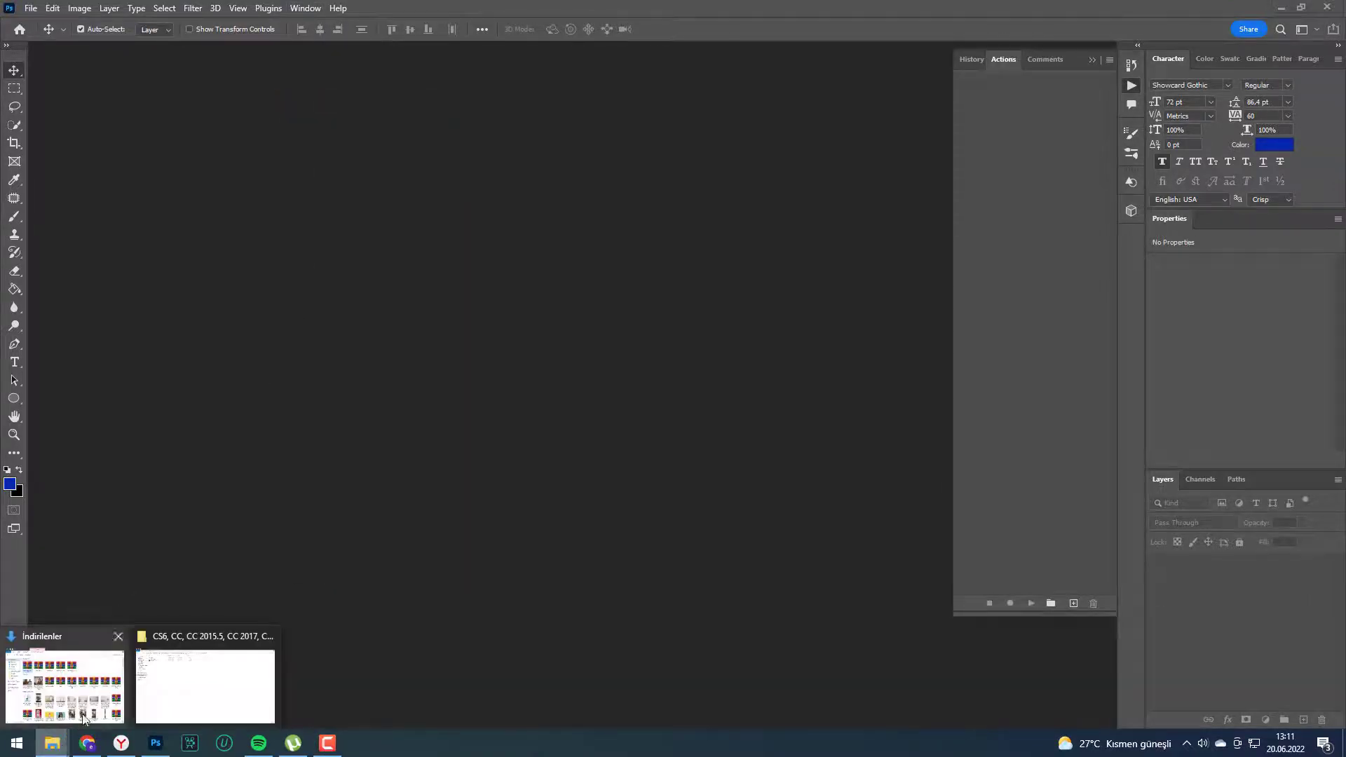
pyautogui.click(213, 642)
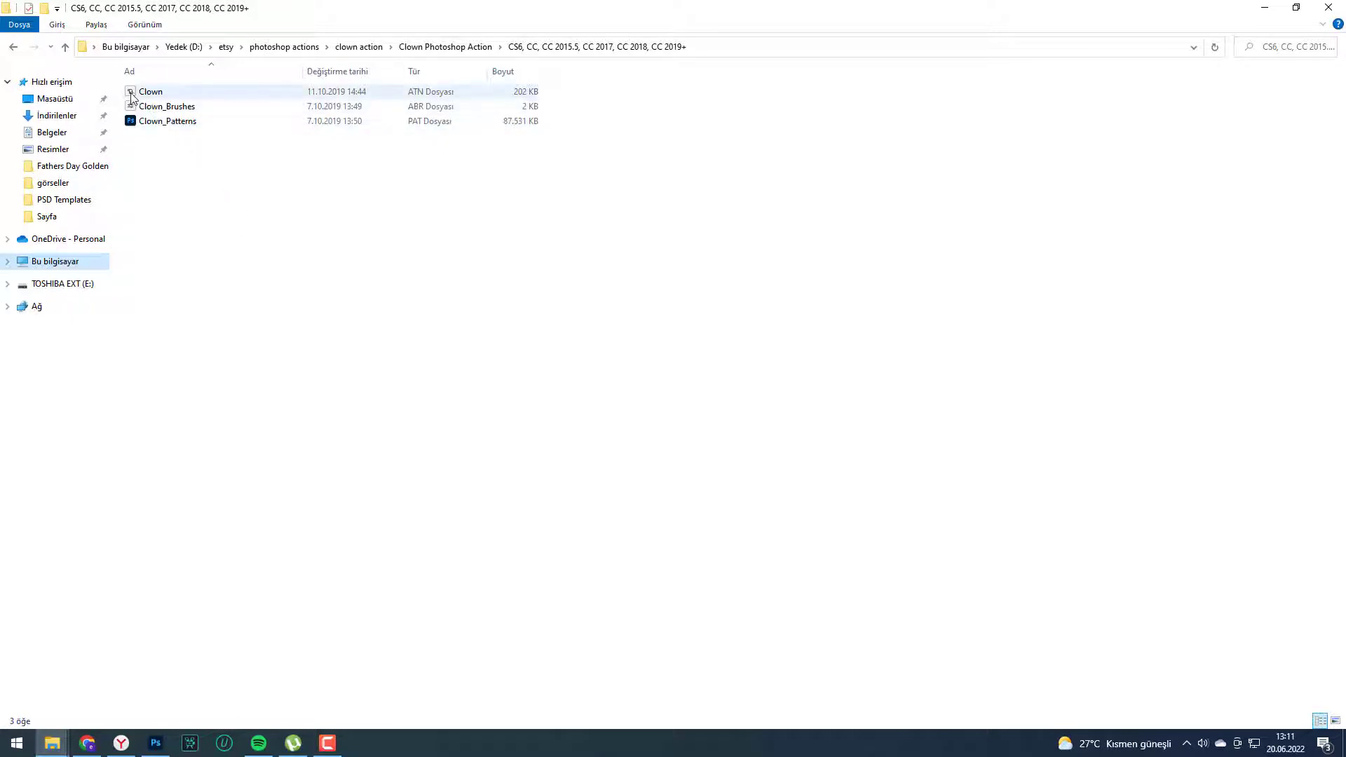
pyautogui.moveTo(143, 93)
pyautogui.mouseDown()
pyautogui.moveTo(219, 460)
pyautogui.moveTo(1023, 311)
pyautogui.moveTo(1030, 192)
pyautogui.mouseUp()
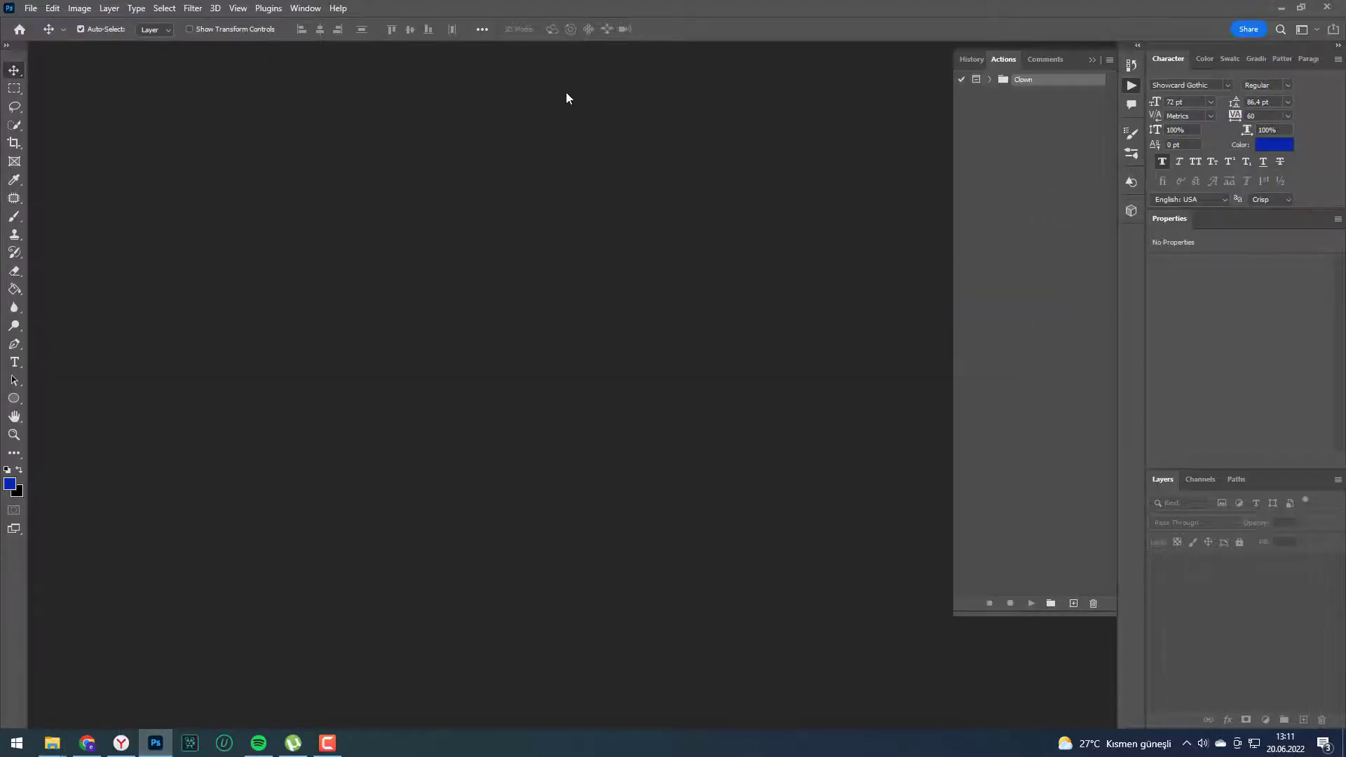
# Import Clown_Brushes.abr into the Brushes panel and select the new Clown_Brushes set.
pyautogui.click(307, 8)
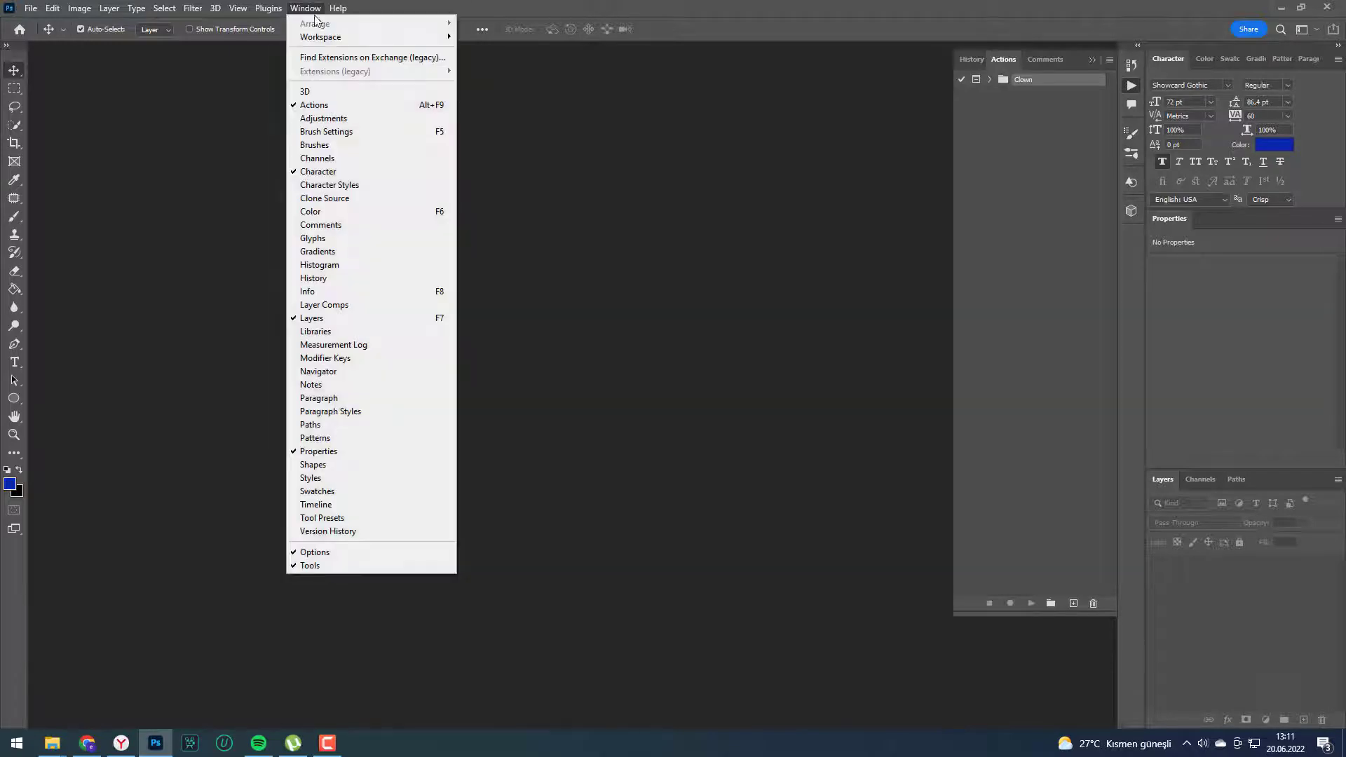
pyautogui.click(314, 145)
pyautogui.moveTo(1113, 241); pyautogui.dragTo(1113, 401)
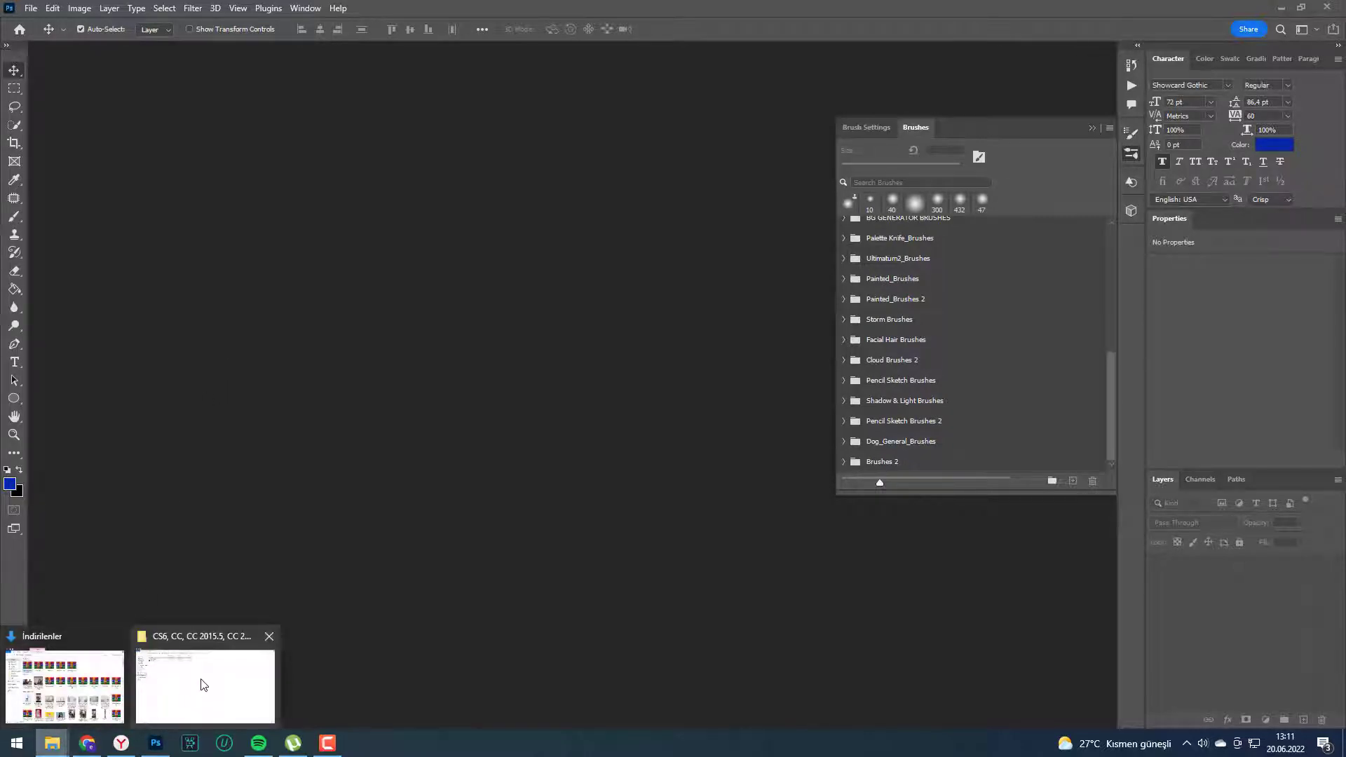
pyautogui.click(201, 685)
pyautogui.click(143, 106)
pyautogui.moveTo(143, 106); pyautogui.dragTo(161, 743)
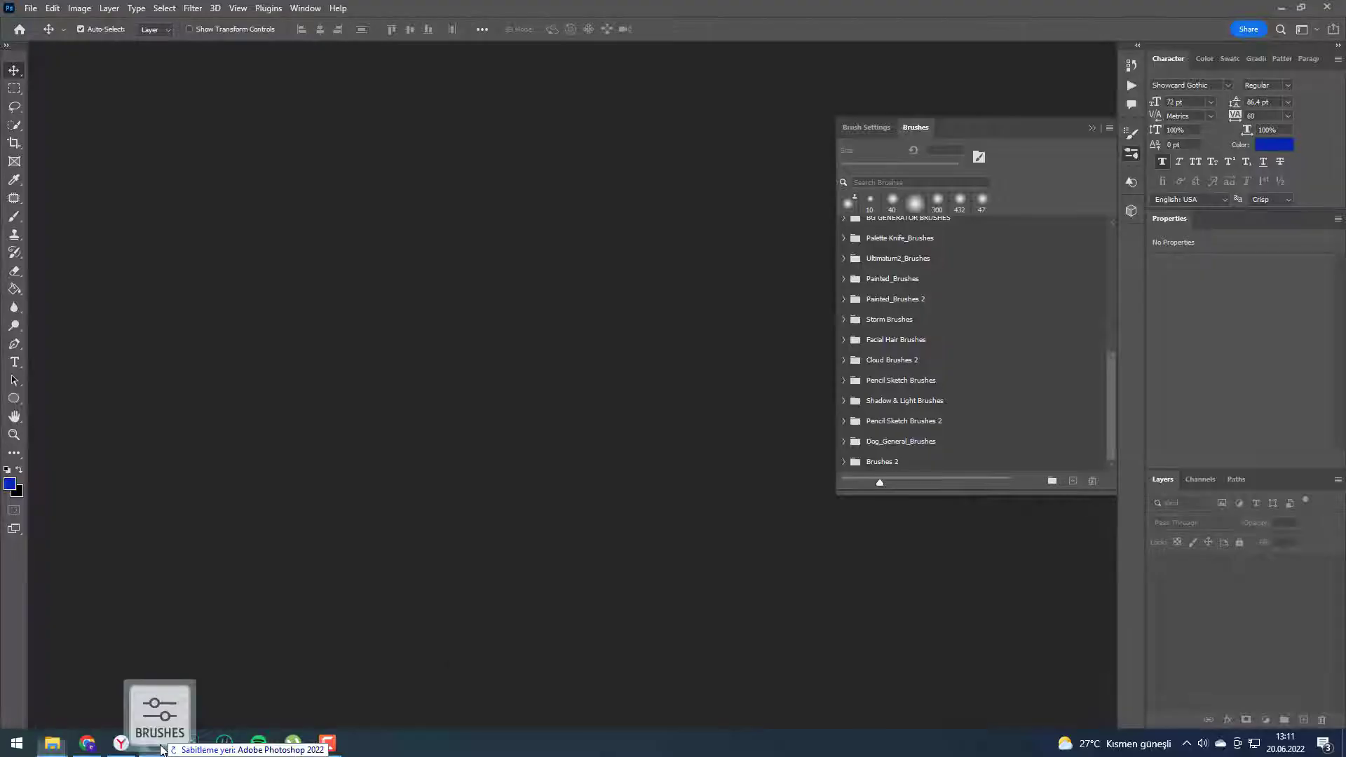
pyautogui.moveTo(162, 743); pyautogui.dragTo(1104, 439)
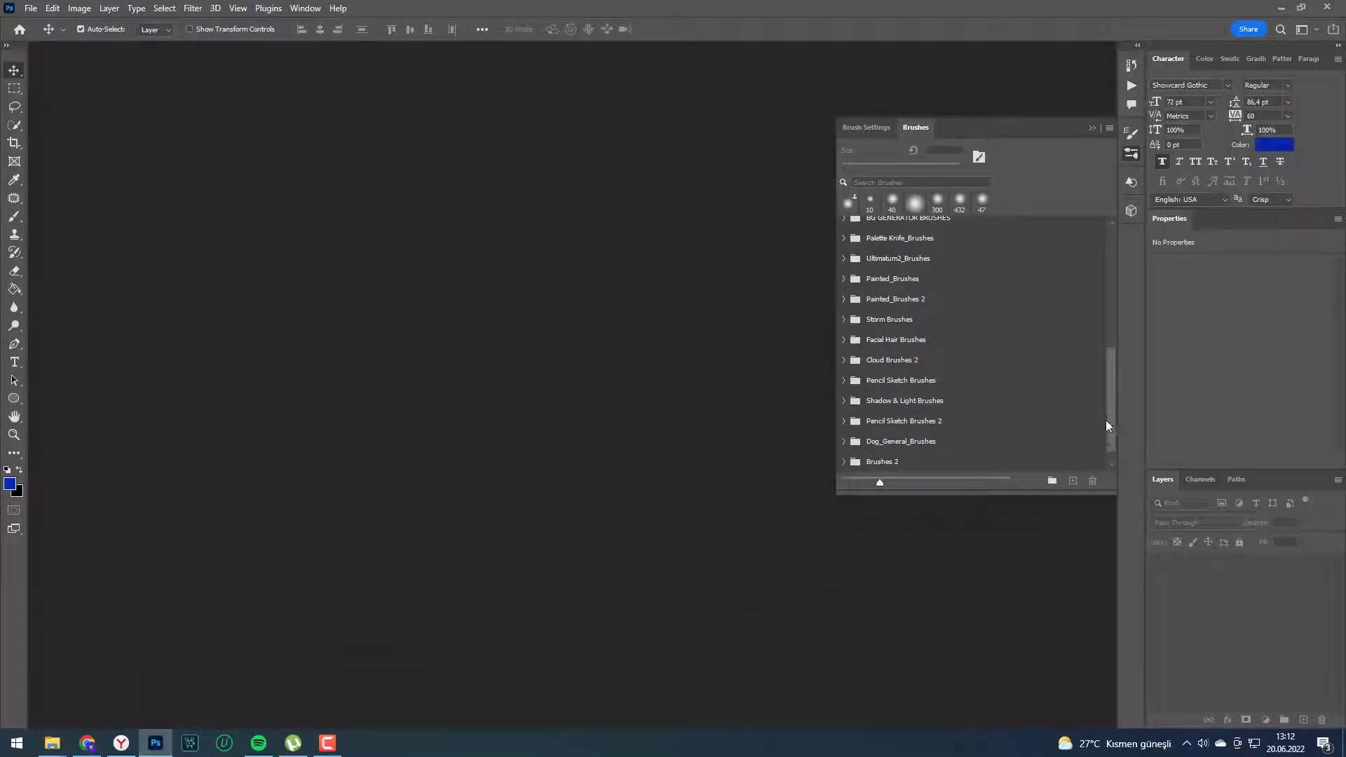
pyautogui.click(889, 460)
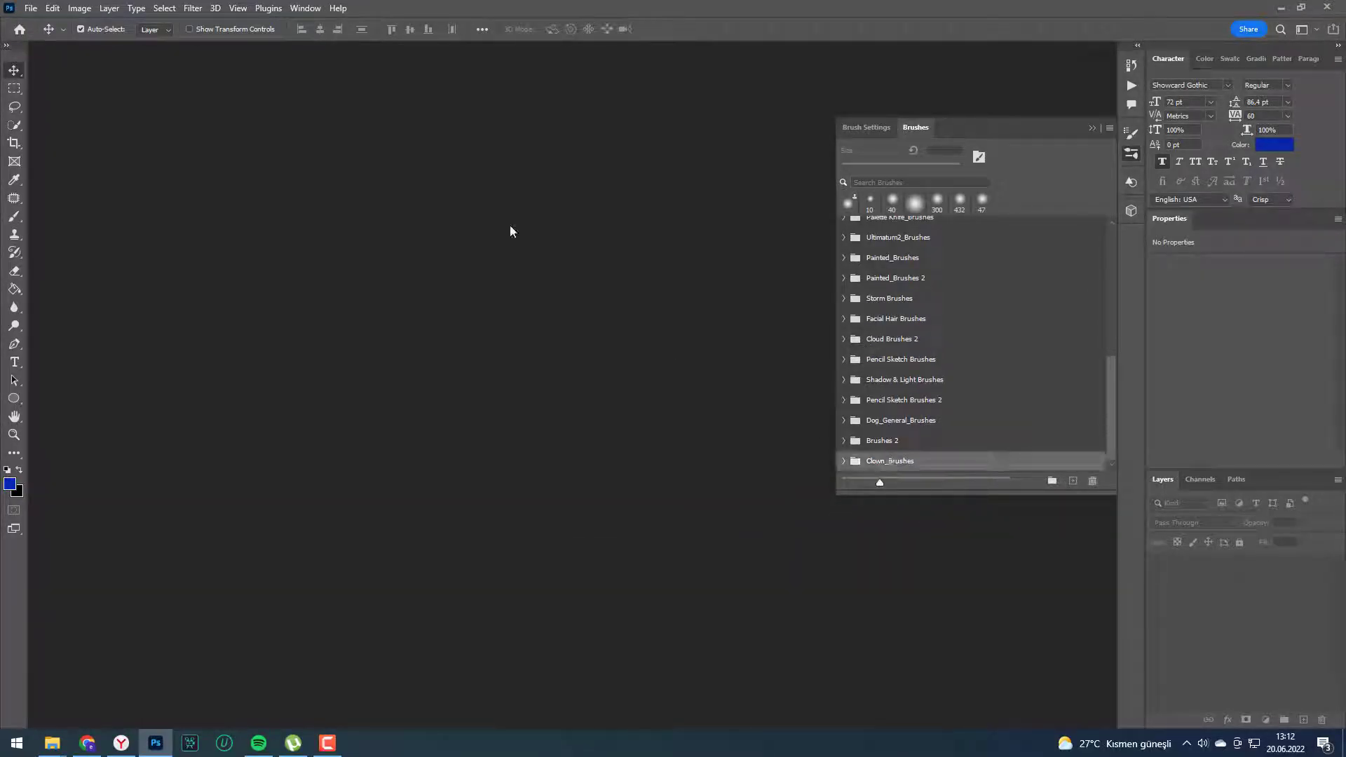
pyautogui.click(305, 8)
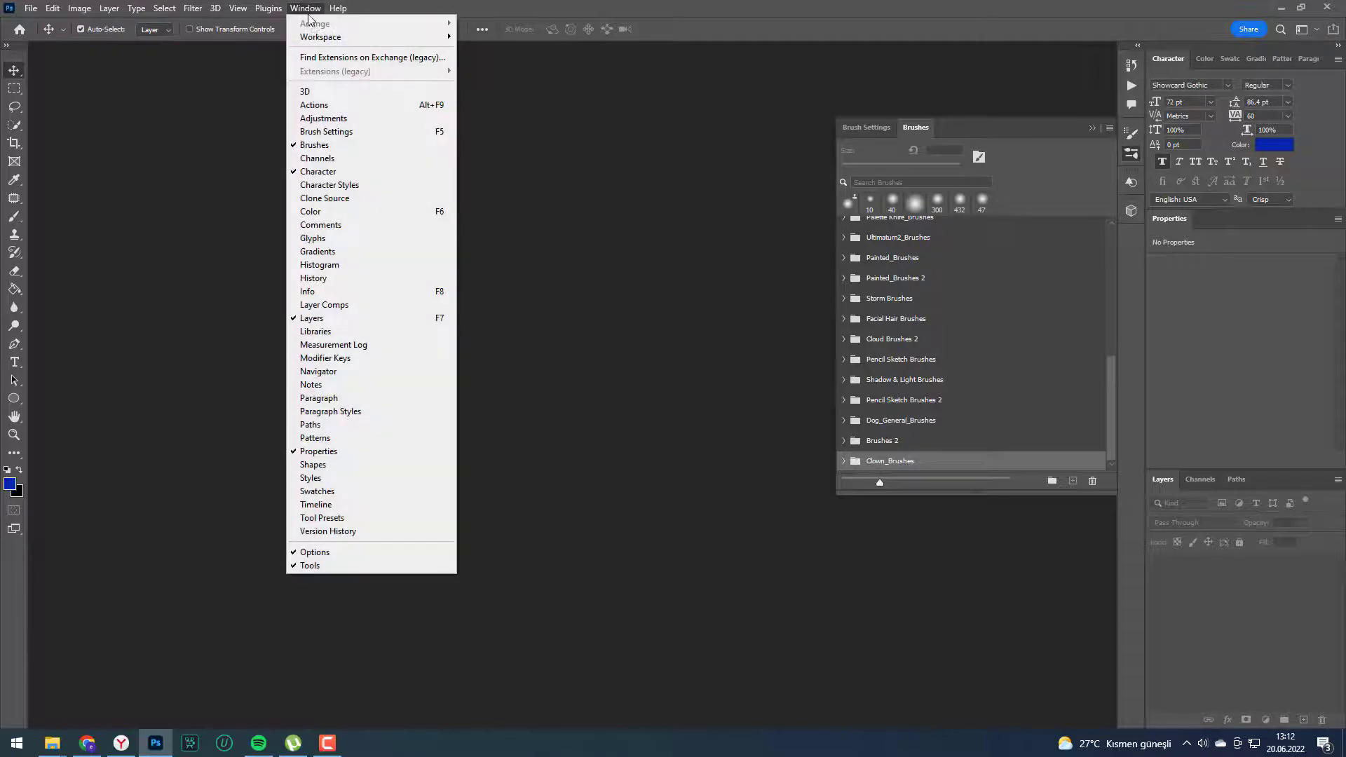
# Import Clown_Patterns.pat into the Patterns panel as a Clown_Patterns folder.
pyautogui.click(359, 439)
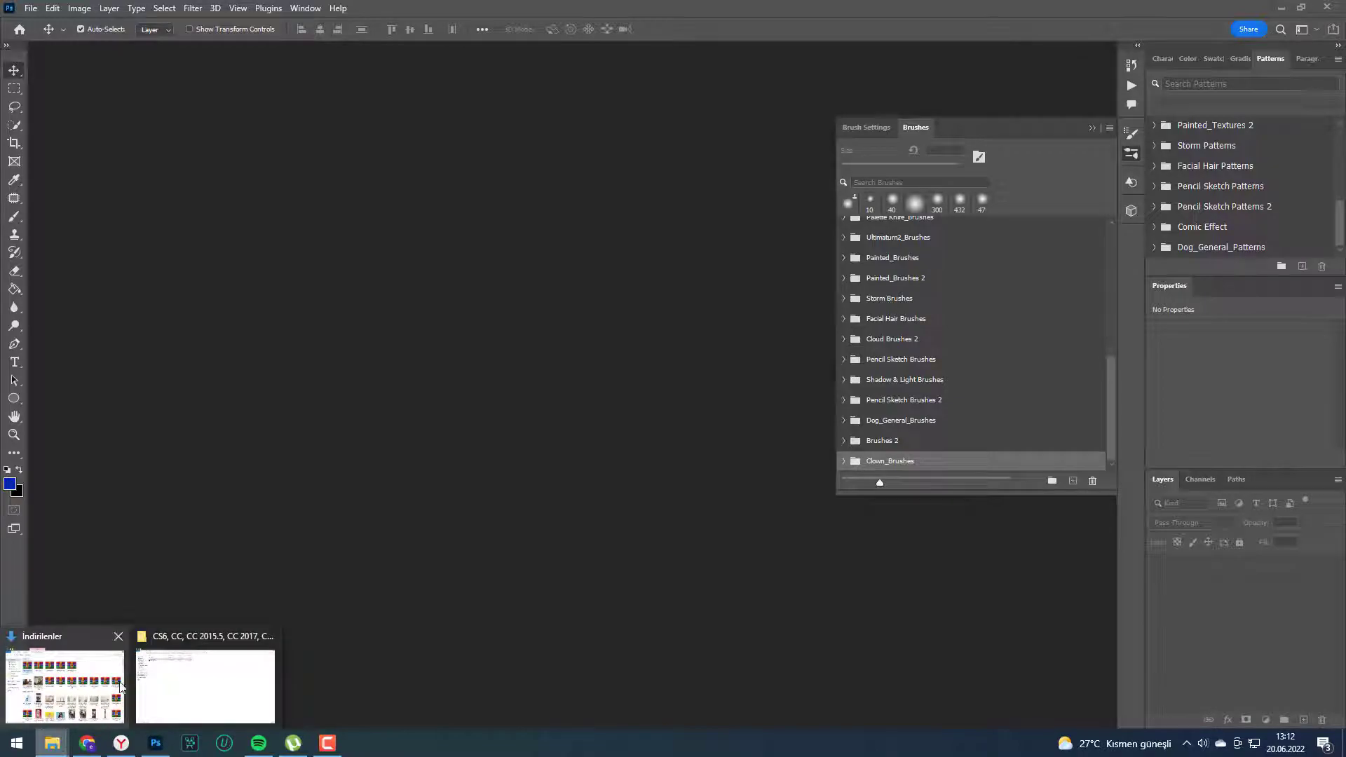
pyautogui.click(204, 666)
pyautogui.moveTo(142, 123); pyautogui.dragTo(153, 752)
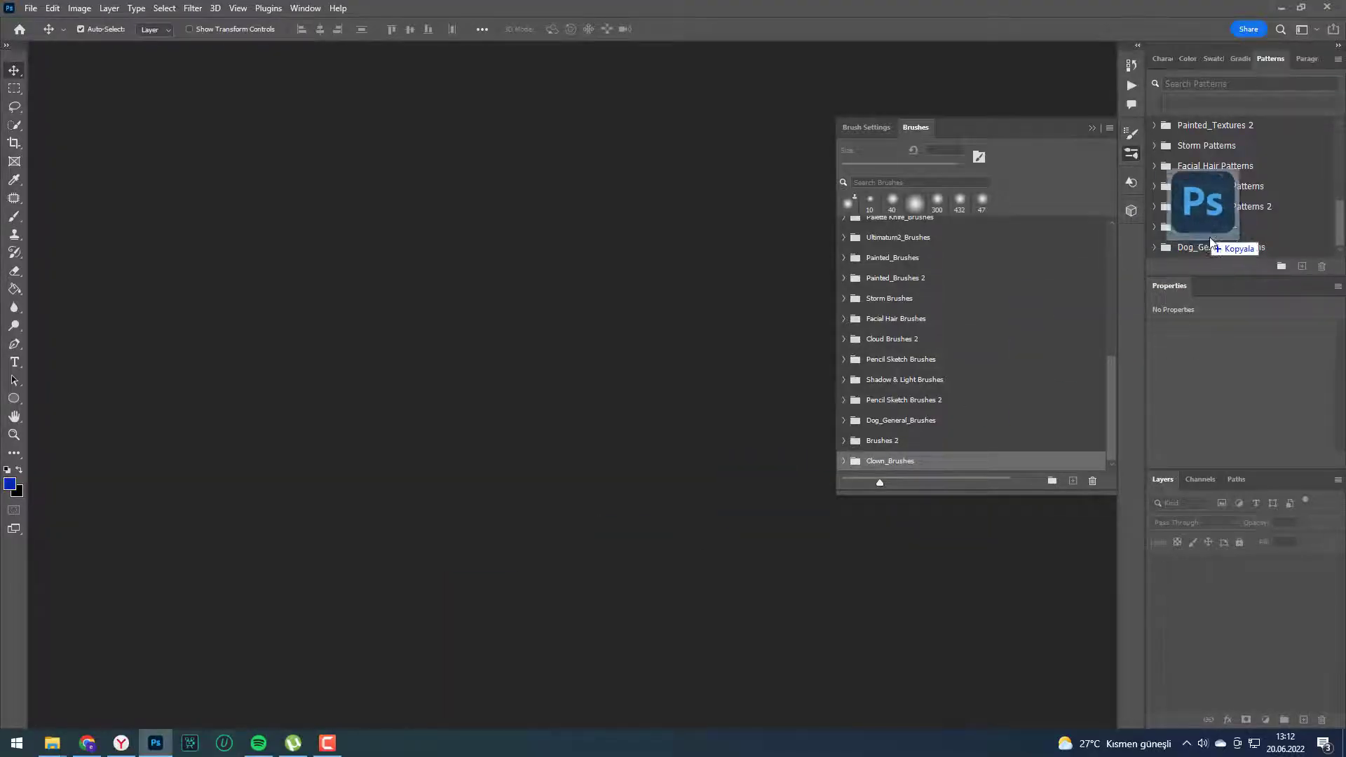
pyautogui.moveTo(152, 752); pyautogui.dragTo(1231, 252)
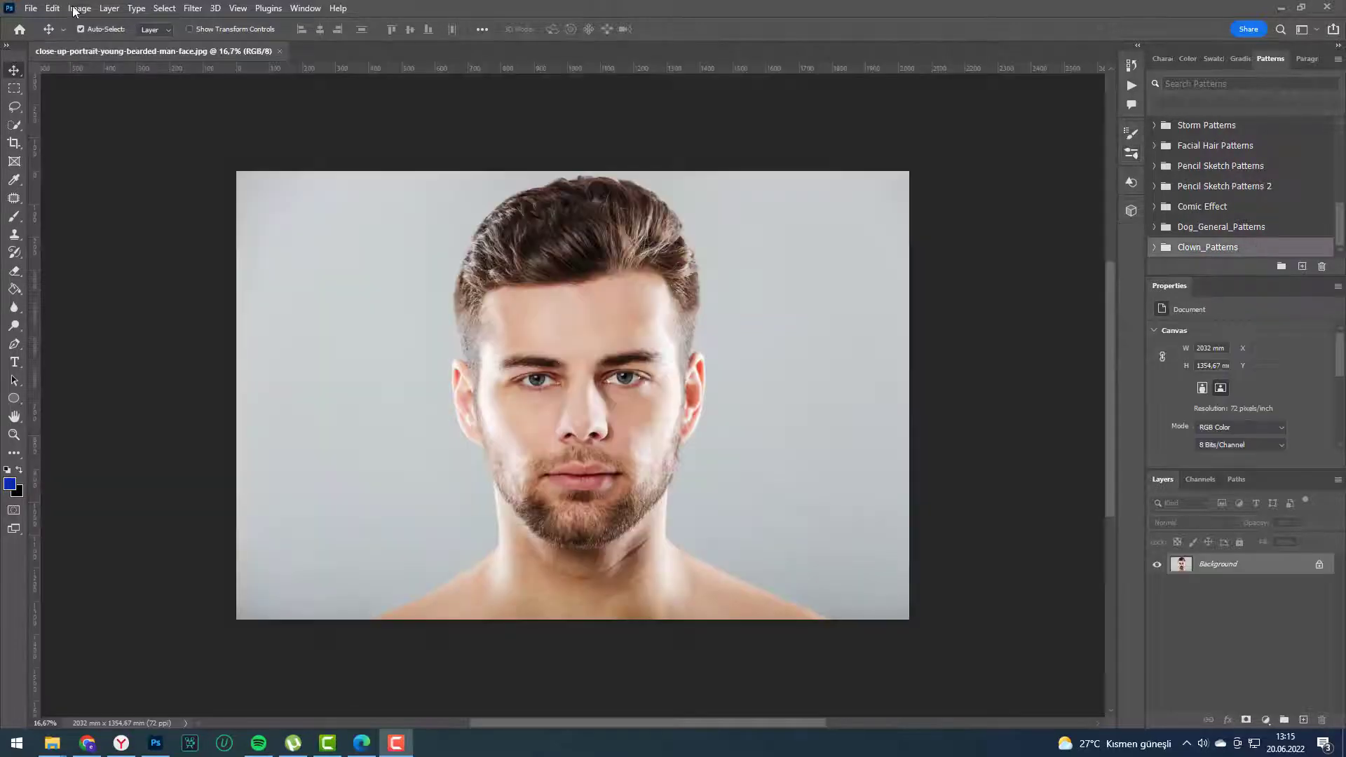
pyautogui.click(79, 8)
pyautogui.moveTo(88, 23)
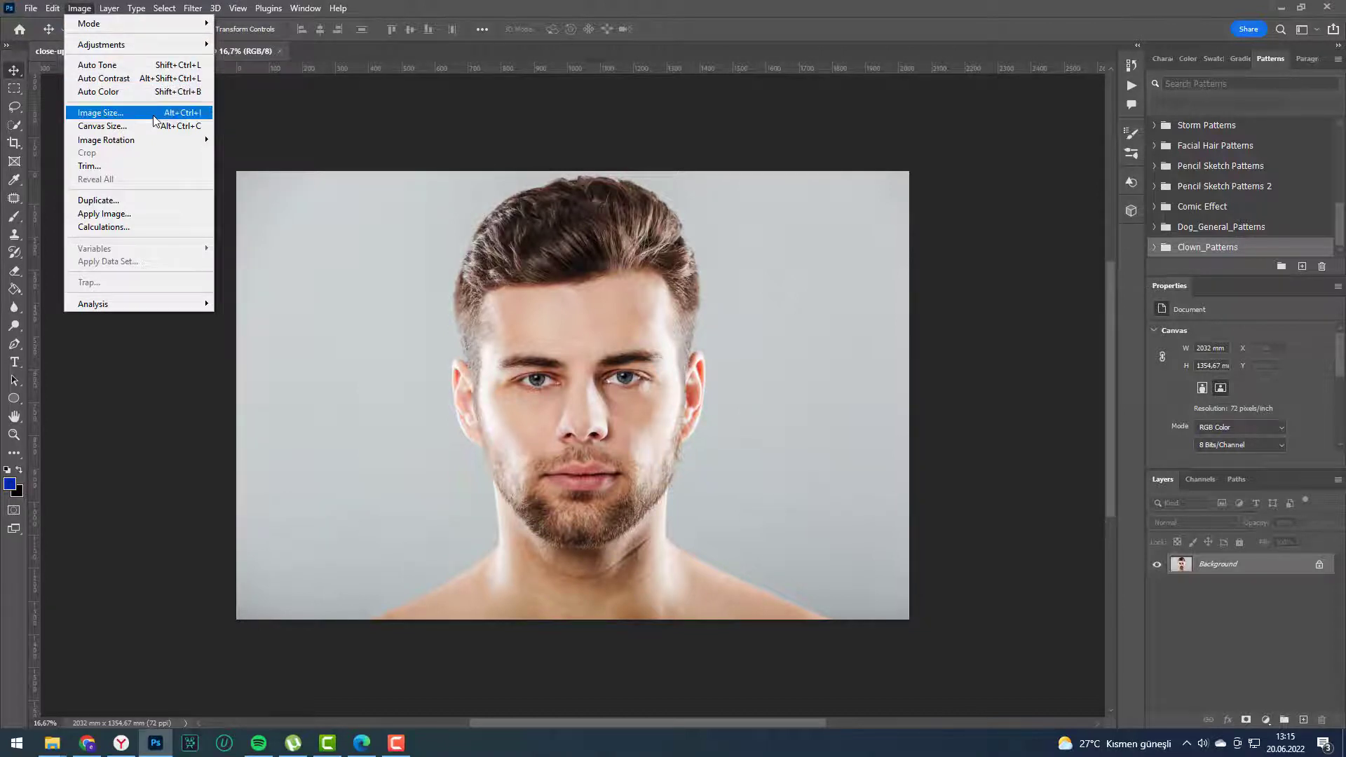
# Resize the portrait to 4000 px wide, proportionally 2667 px tall.
pyautogui.click(105, 112)
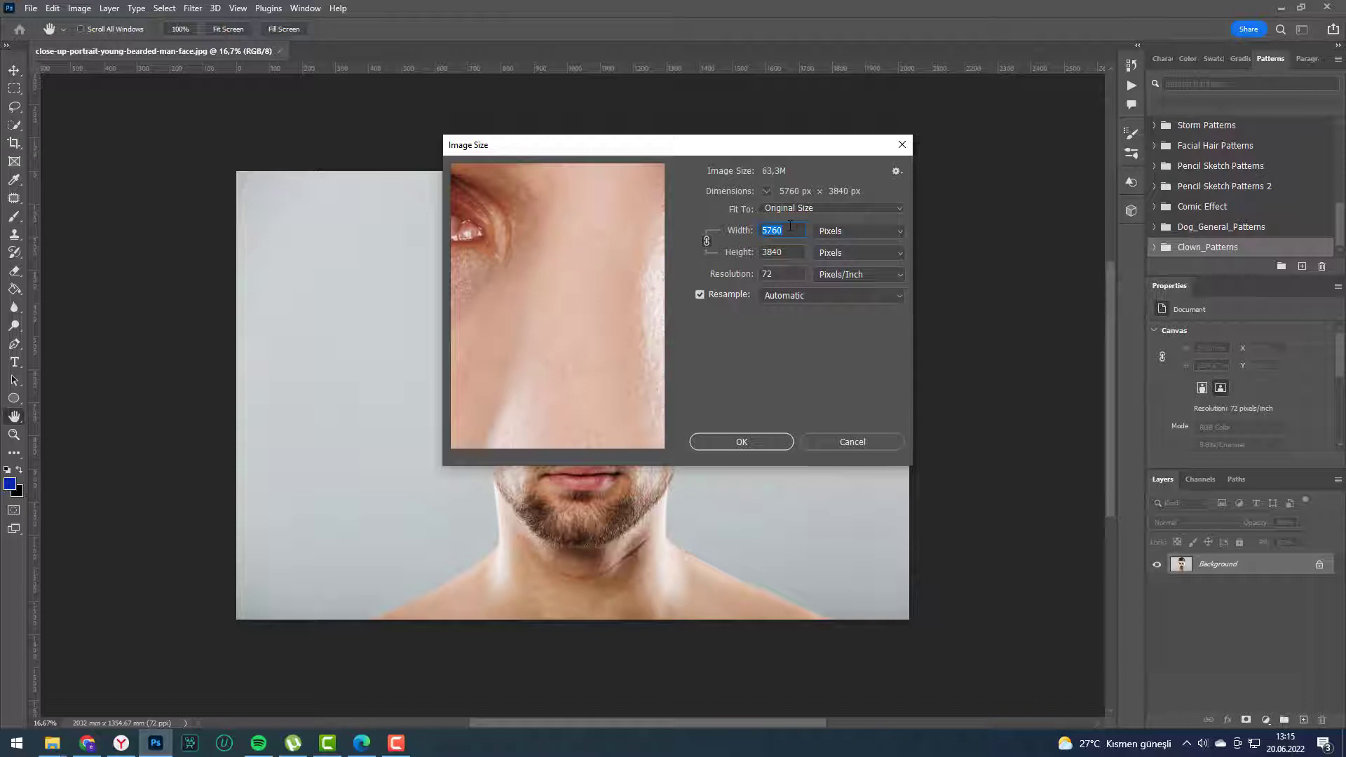
pyautogui.write('4000')
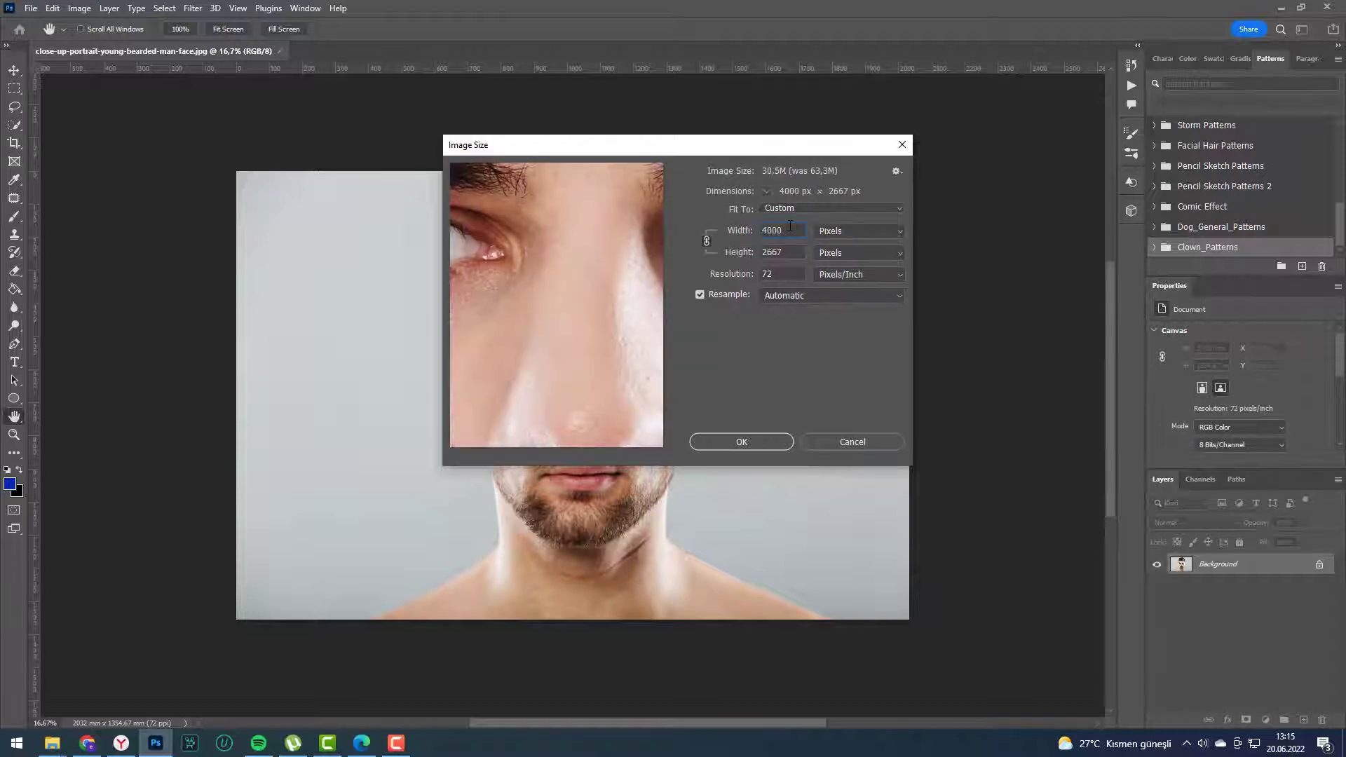
pyautogui.click(763, 440)
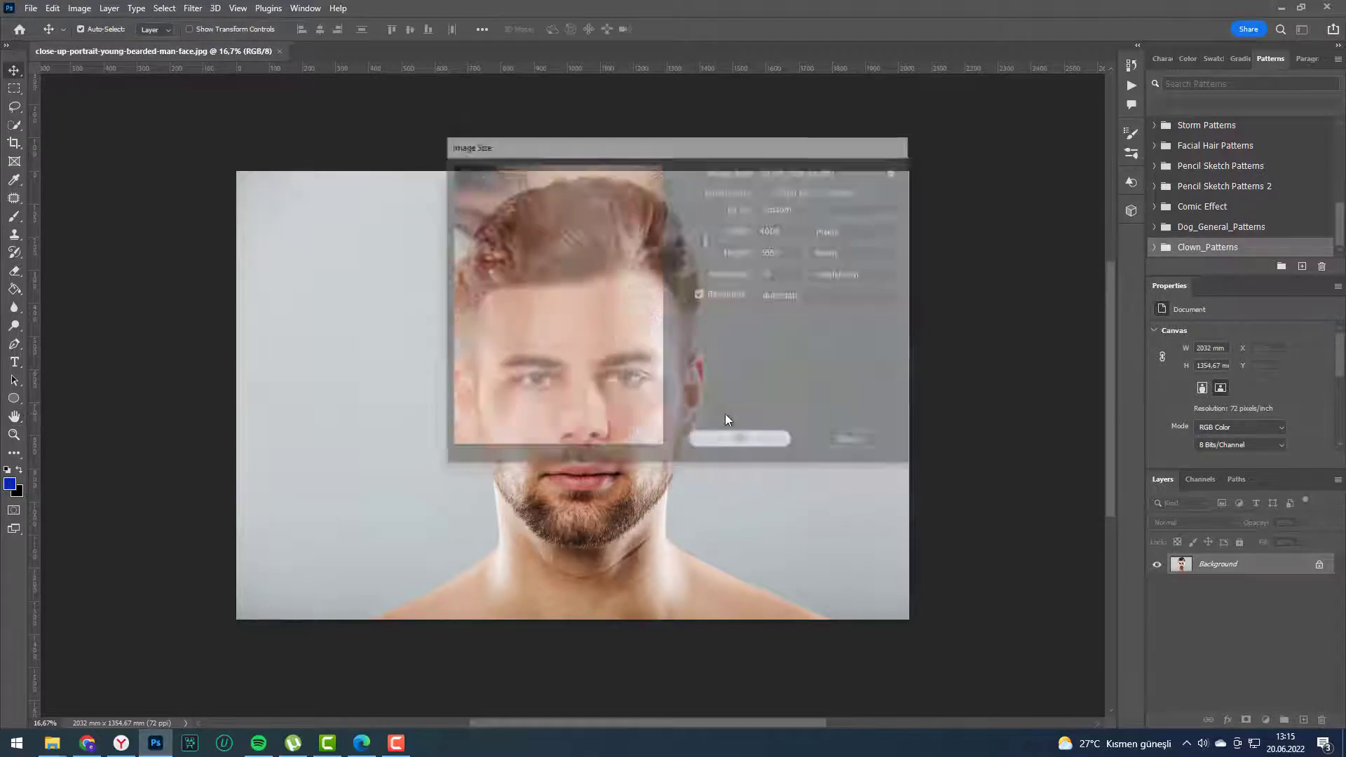
pyautogui.scroll(2, 966, 468)
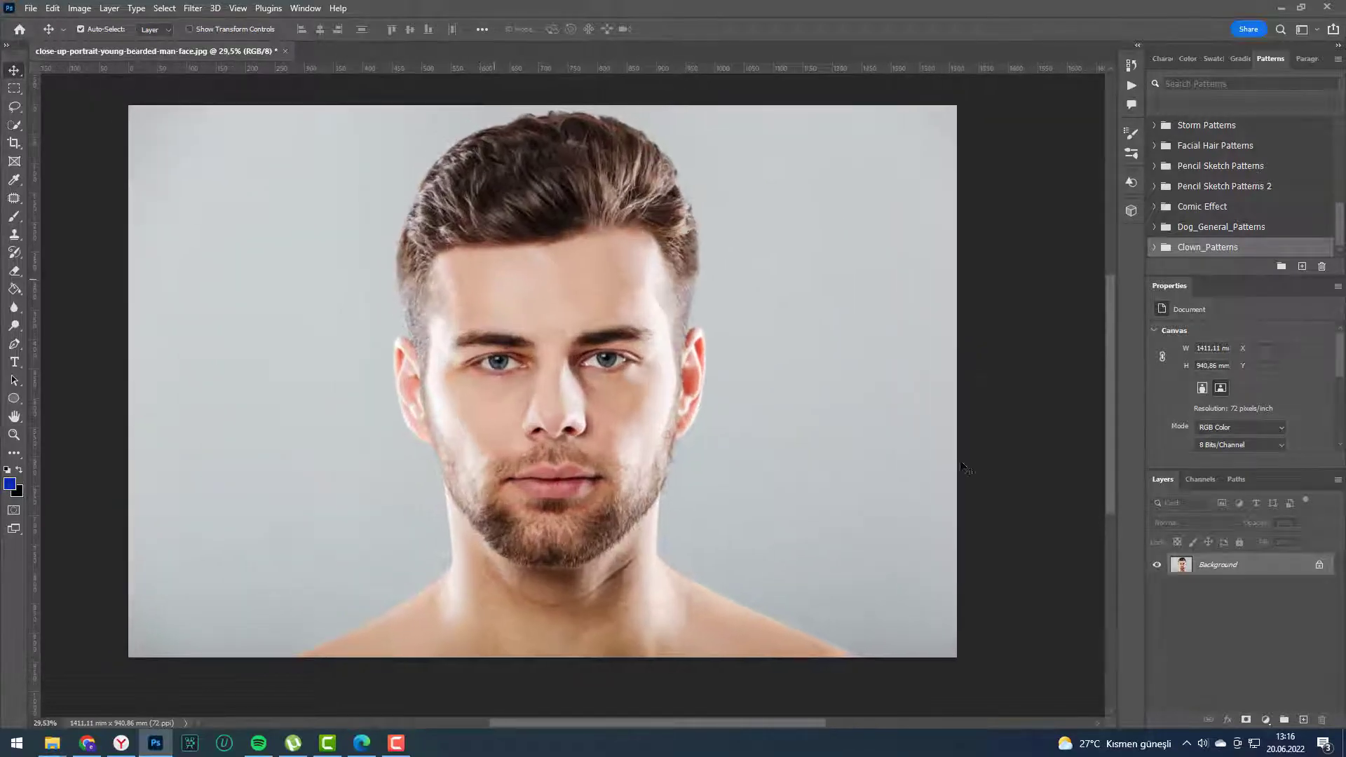
# Confirm the Layers panel options and add a new layer named 'brush' above Background.
pyautogui.click(1336, 482)
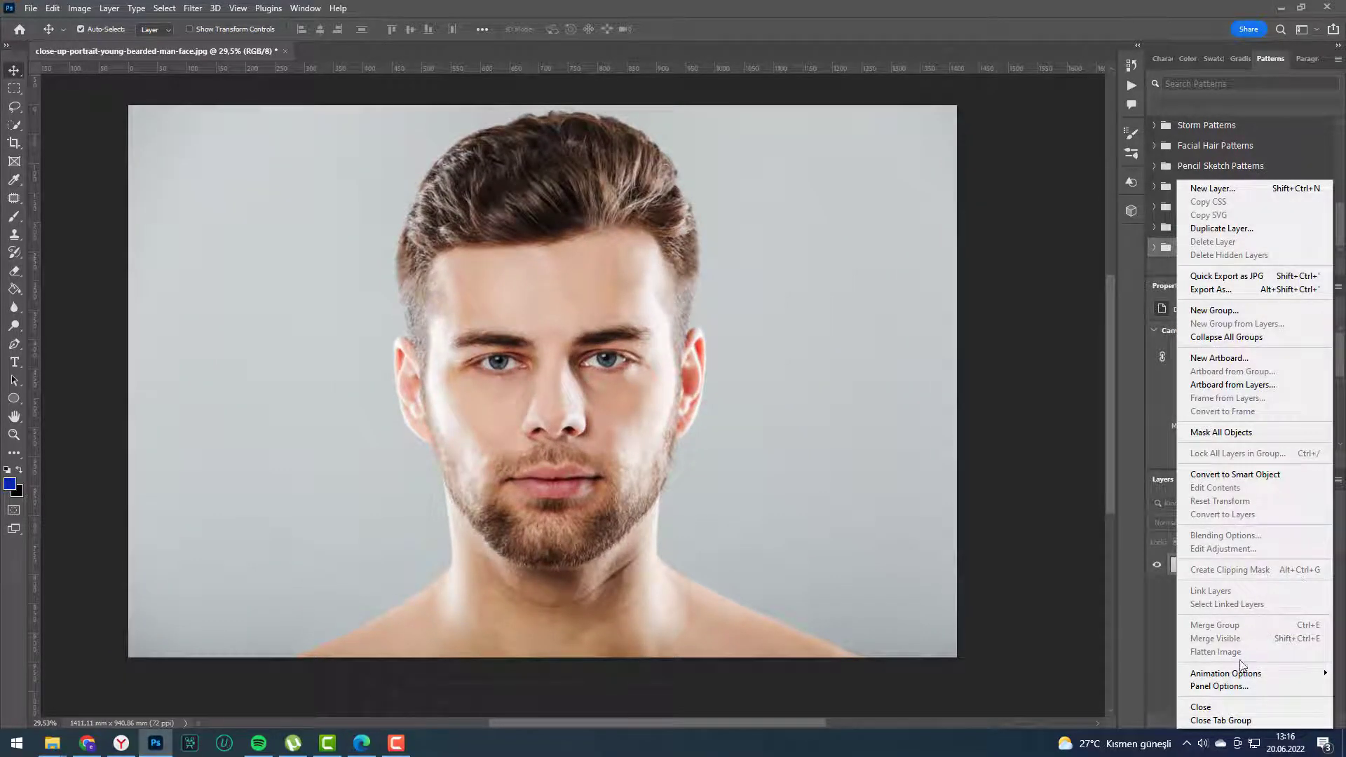
pyautogui.click(1224, 686)
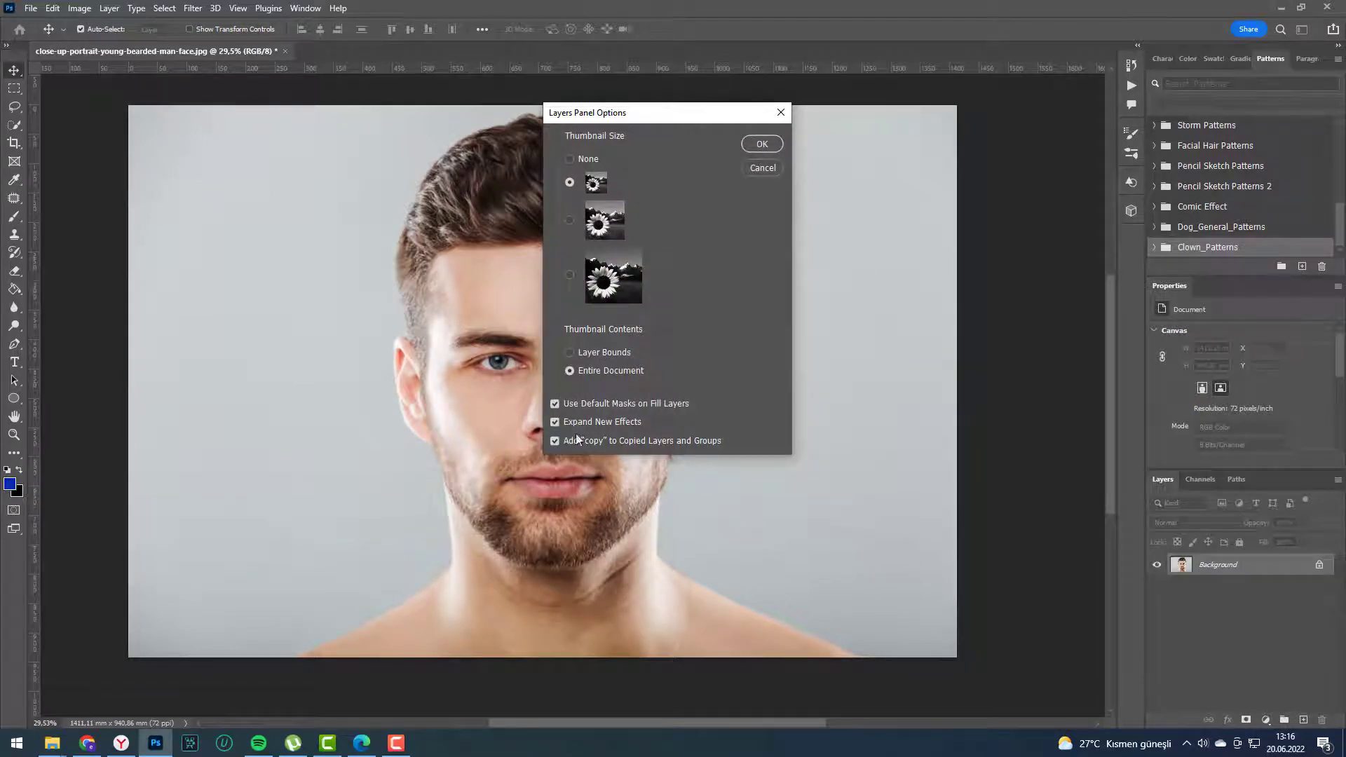
pyautogui.click(762, 145)
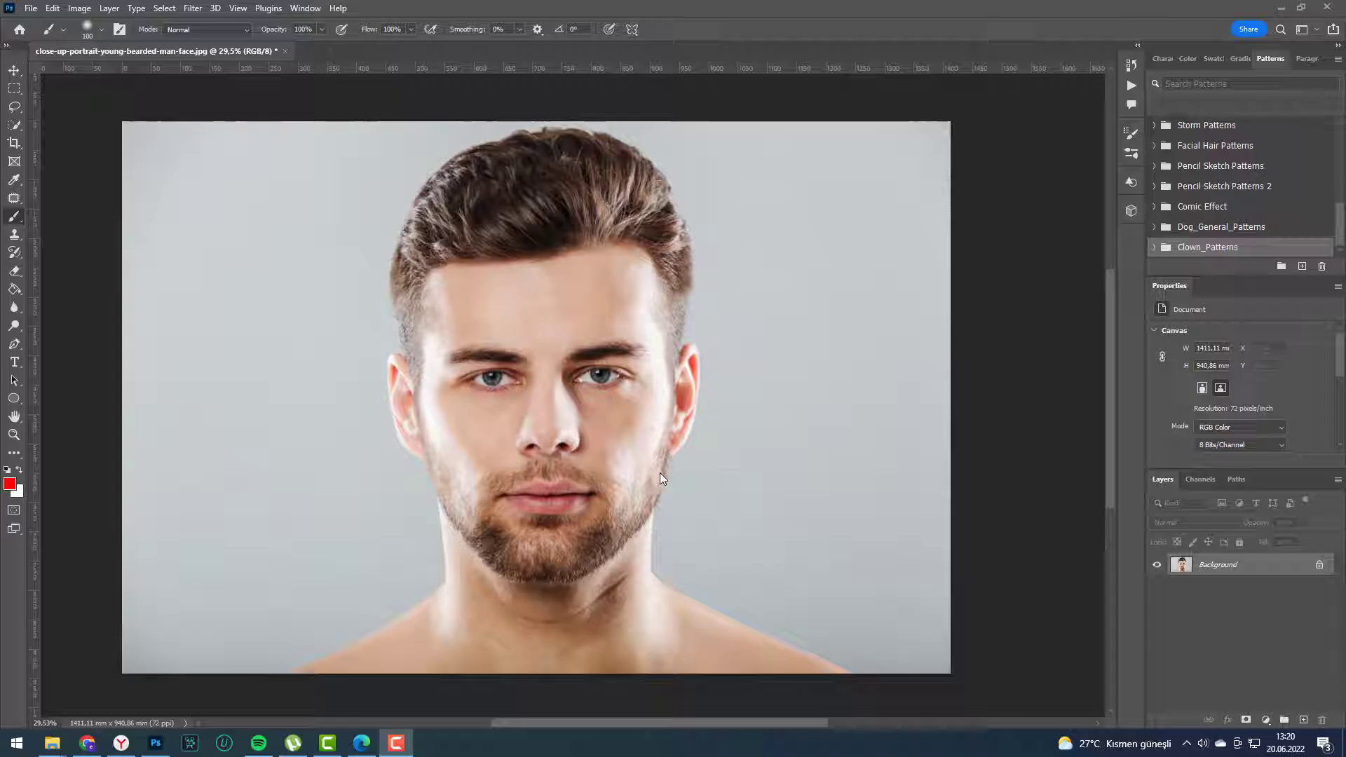
pyautogui.click(1303, 720)
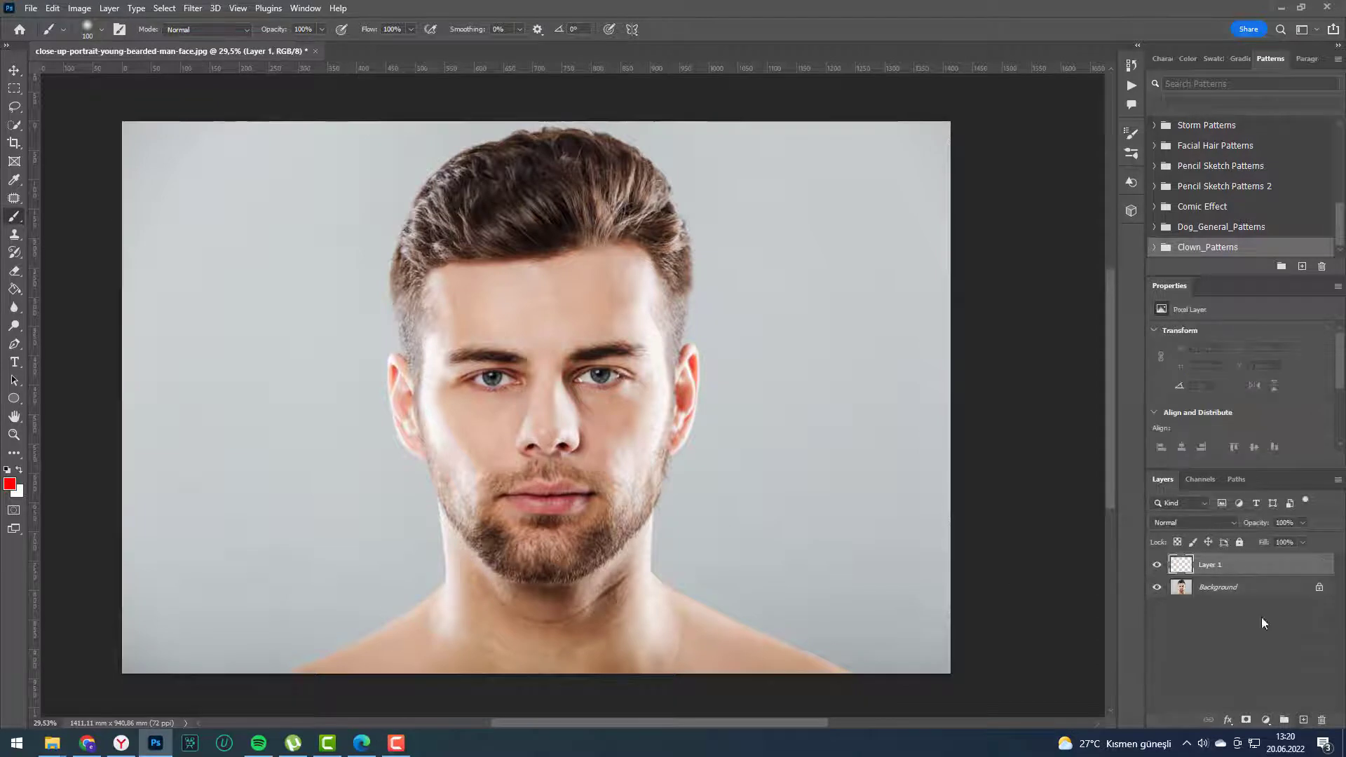
pyautogui.doubleClick(1221, 563)
pyautogui.write('brush')
pyautogui.click(1253, 588)
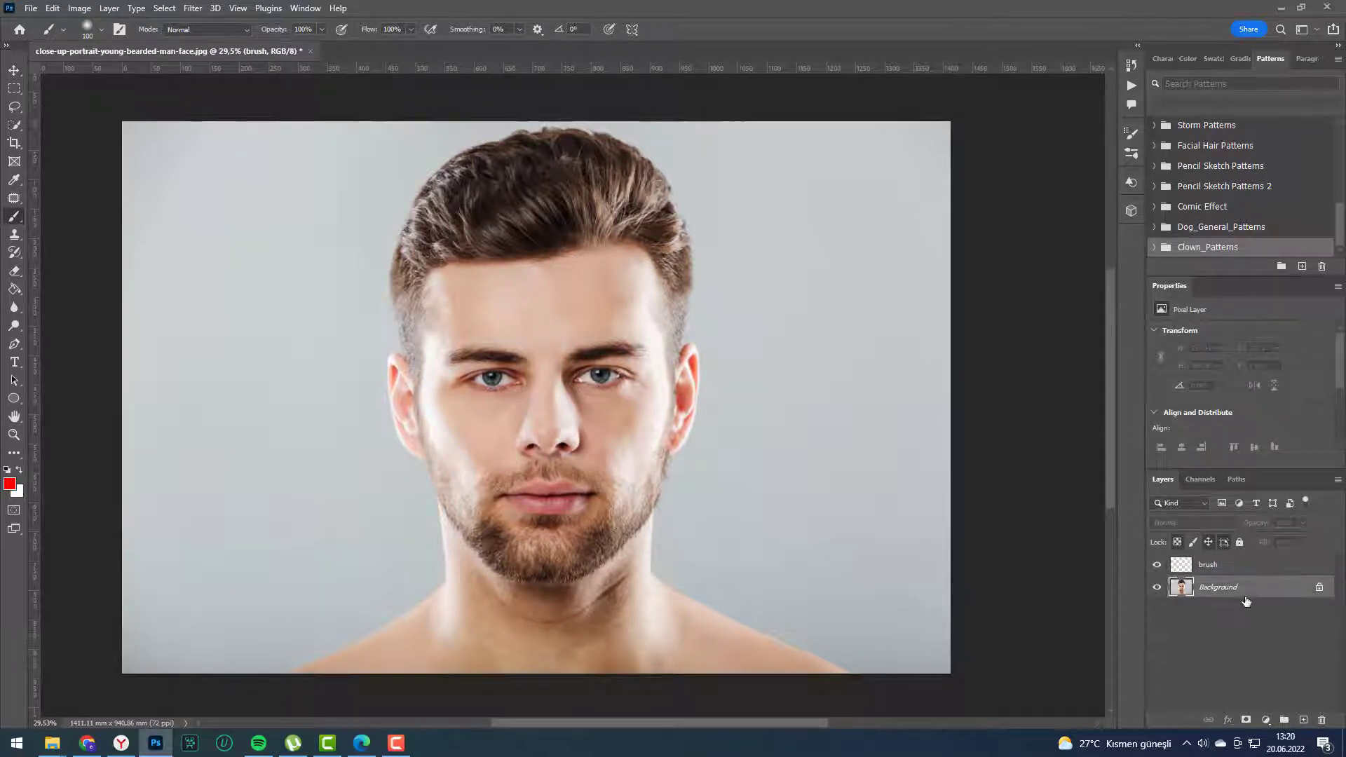
# Fill the head-and-shoulders selection with red on the brush layer, then deselect.
pyautogui.click(20, 124)
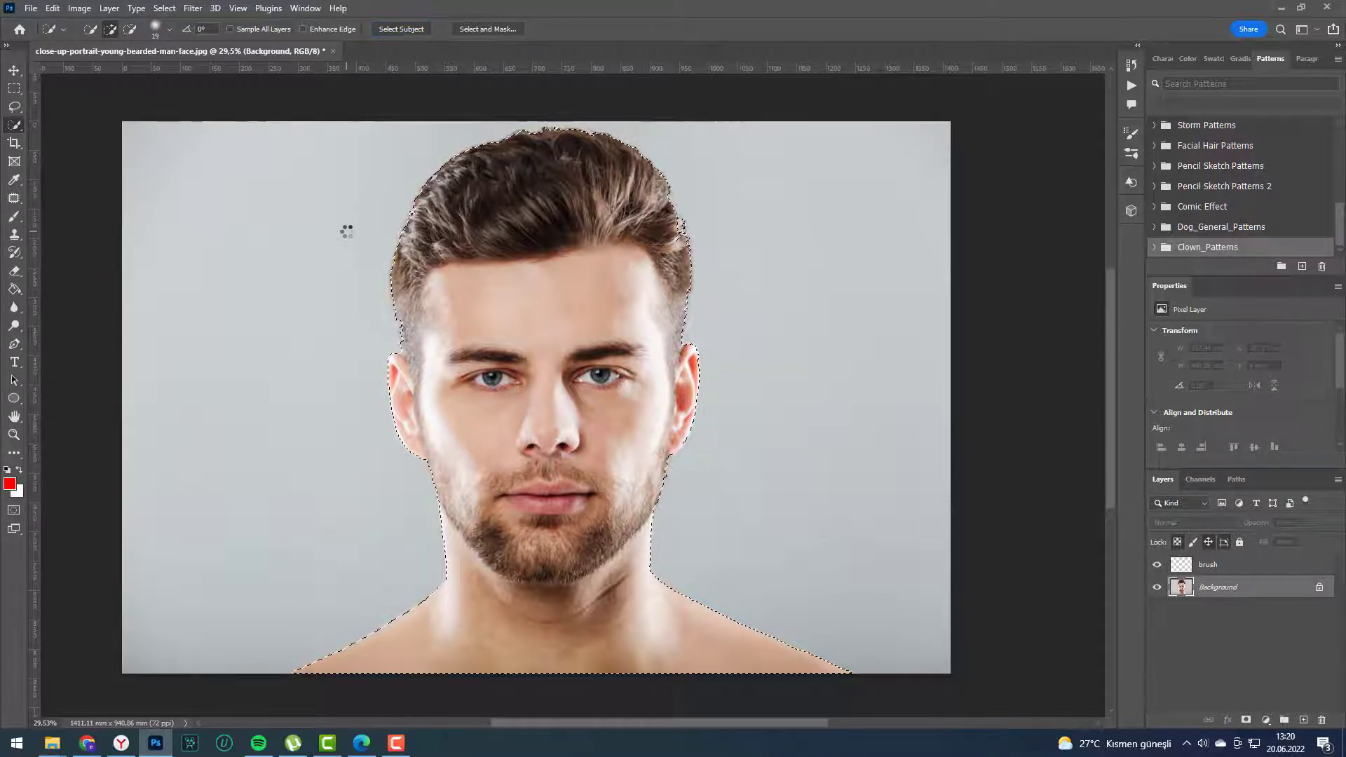
pyautogui.click(1225, 570)
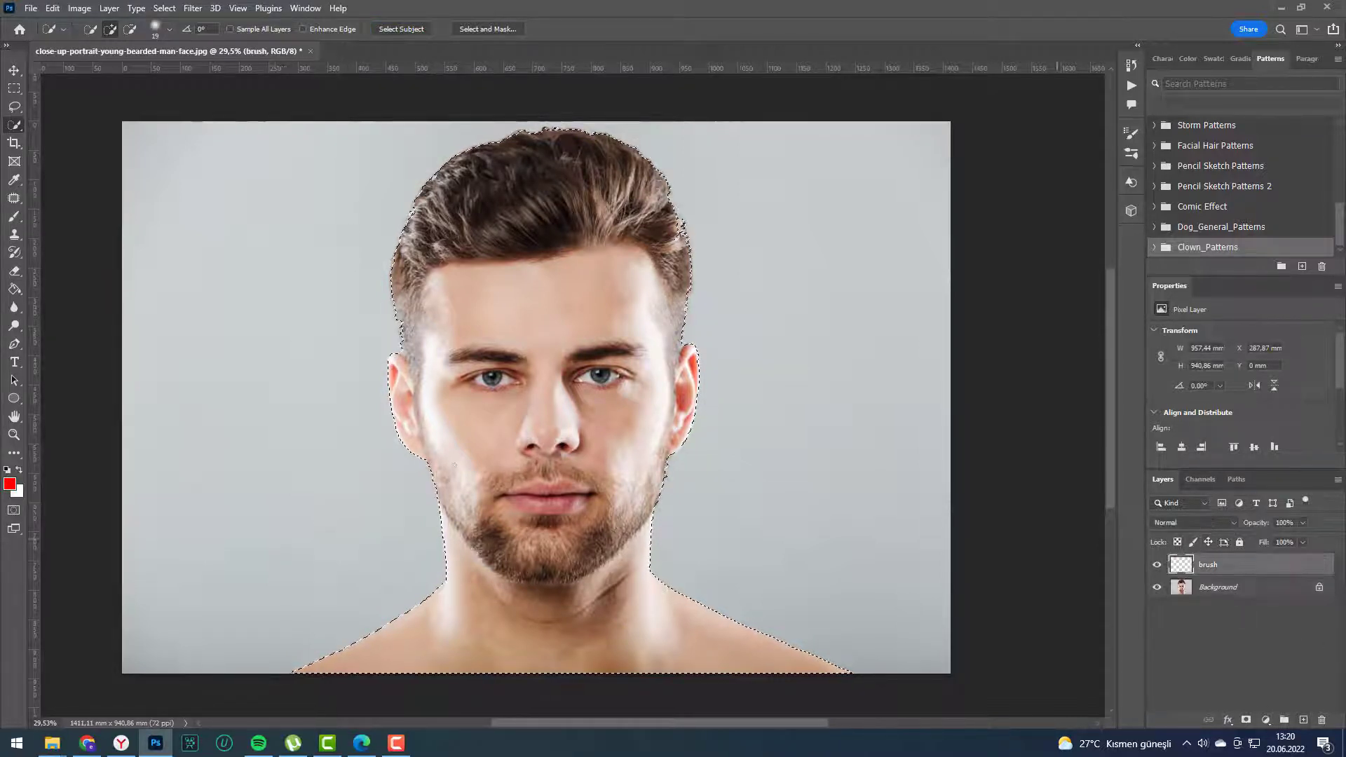
pyautogui.press('g')
pyautogui.click(571, 298)
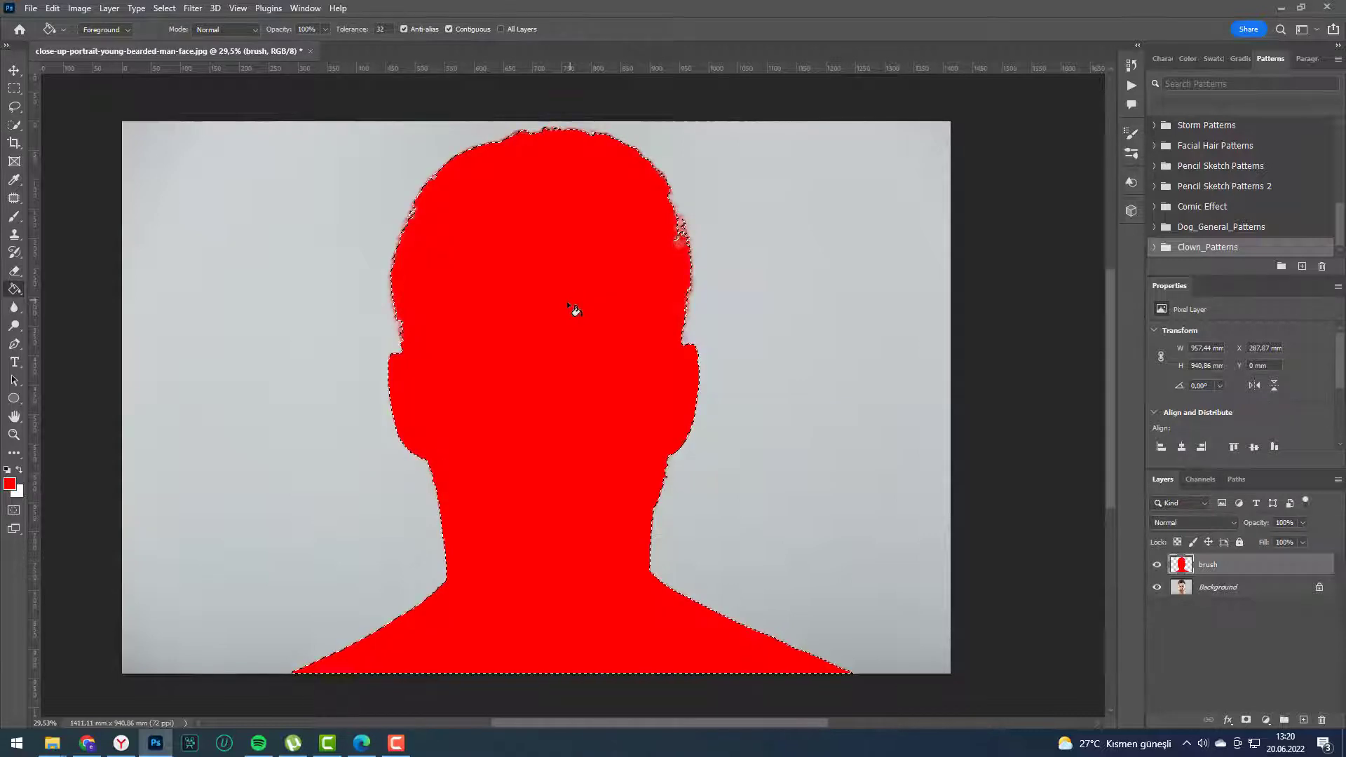
pyautogui.hotkey('ctrl', 'd')
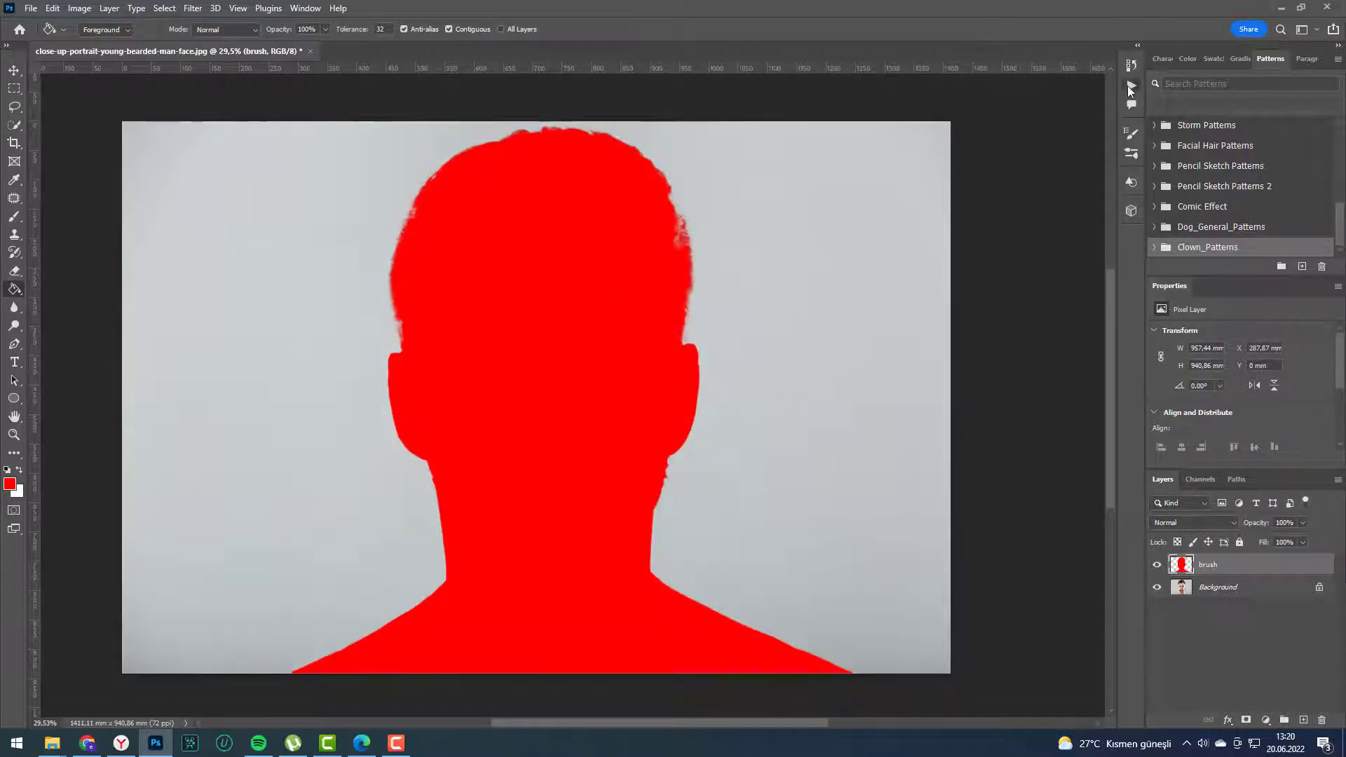
pyautogui.click(1130, 86)
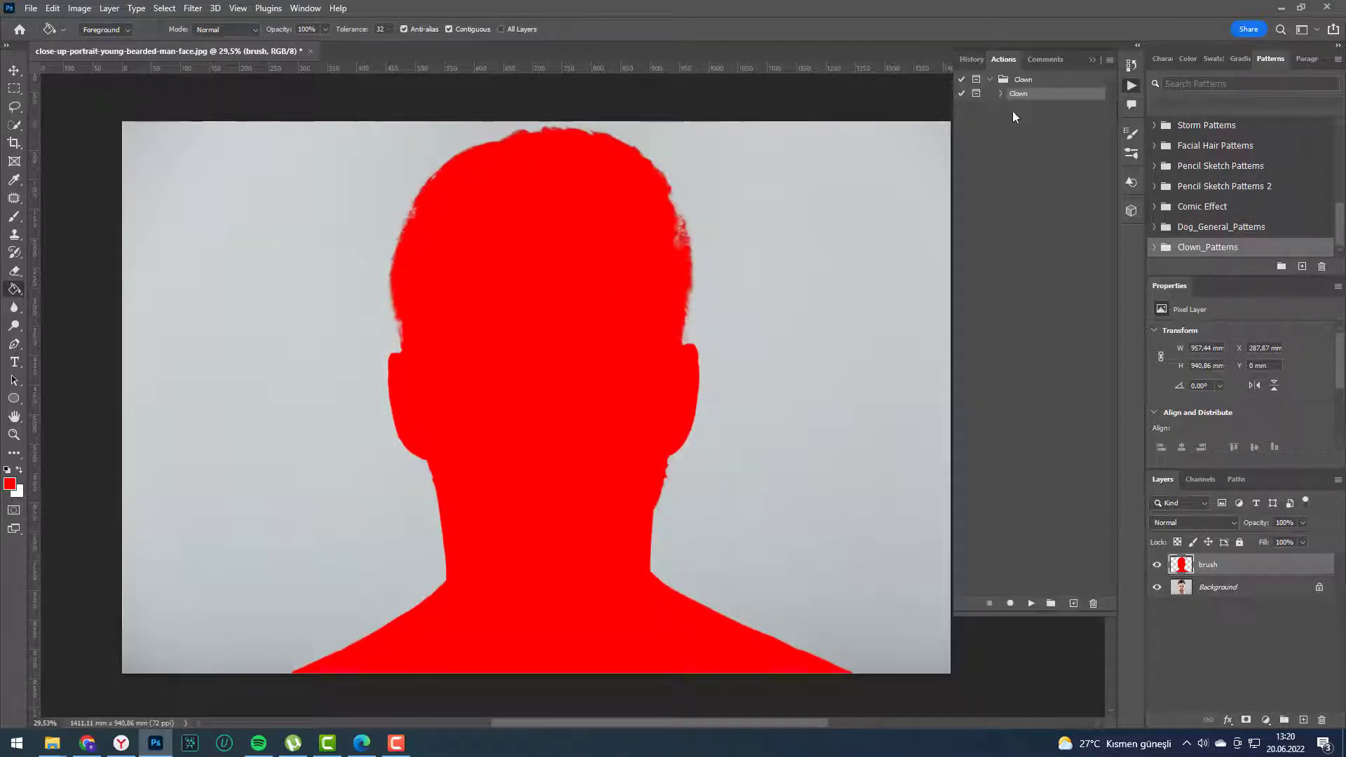
# Run the Clown action and paint red over the left and right eyes.
pyautogui.click(1029, 604)
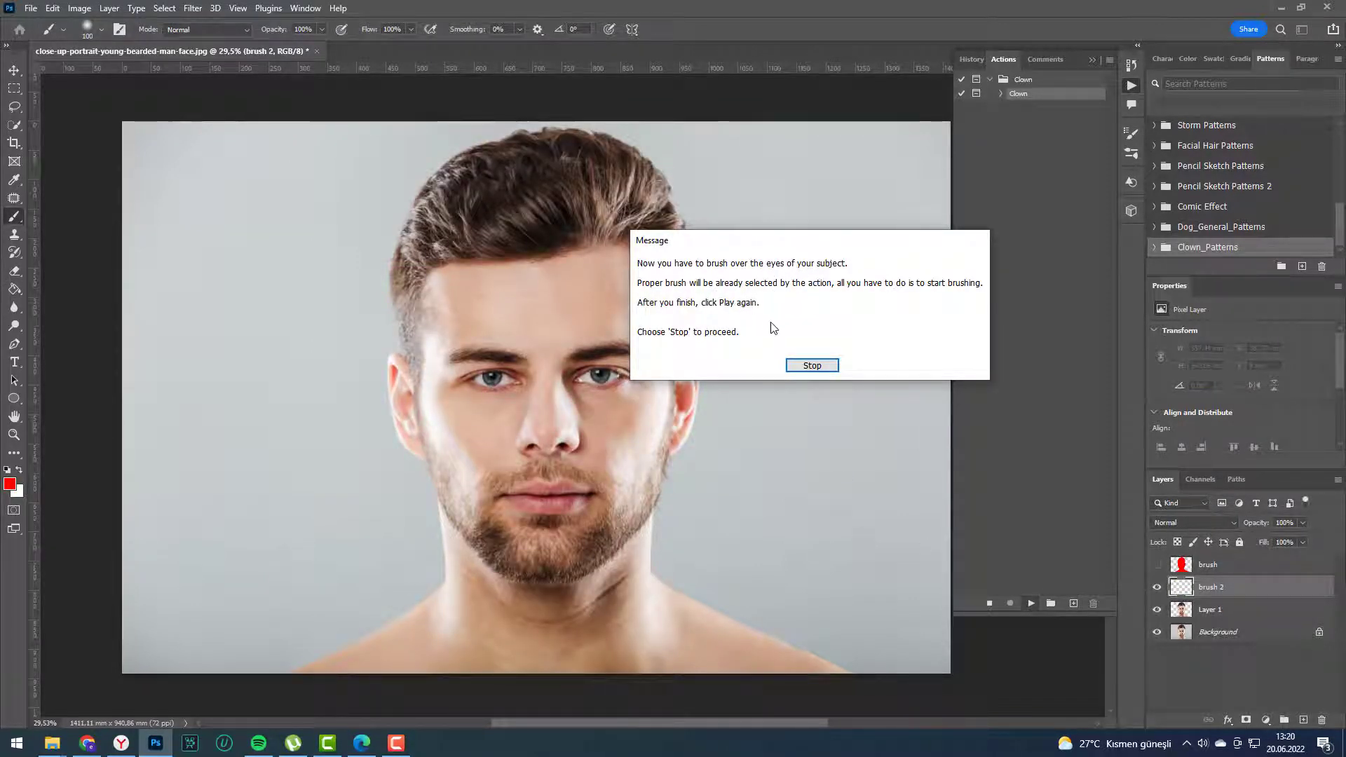
pyautogui.click(812, 365)
pyautogui.scroll(2, 591, 375)
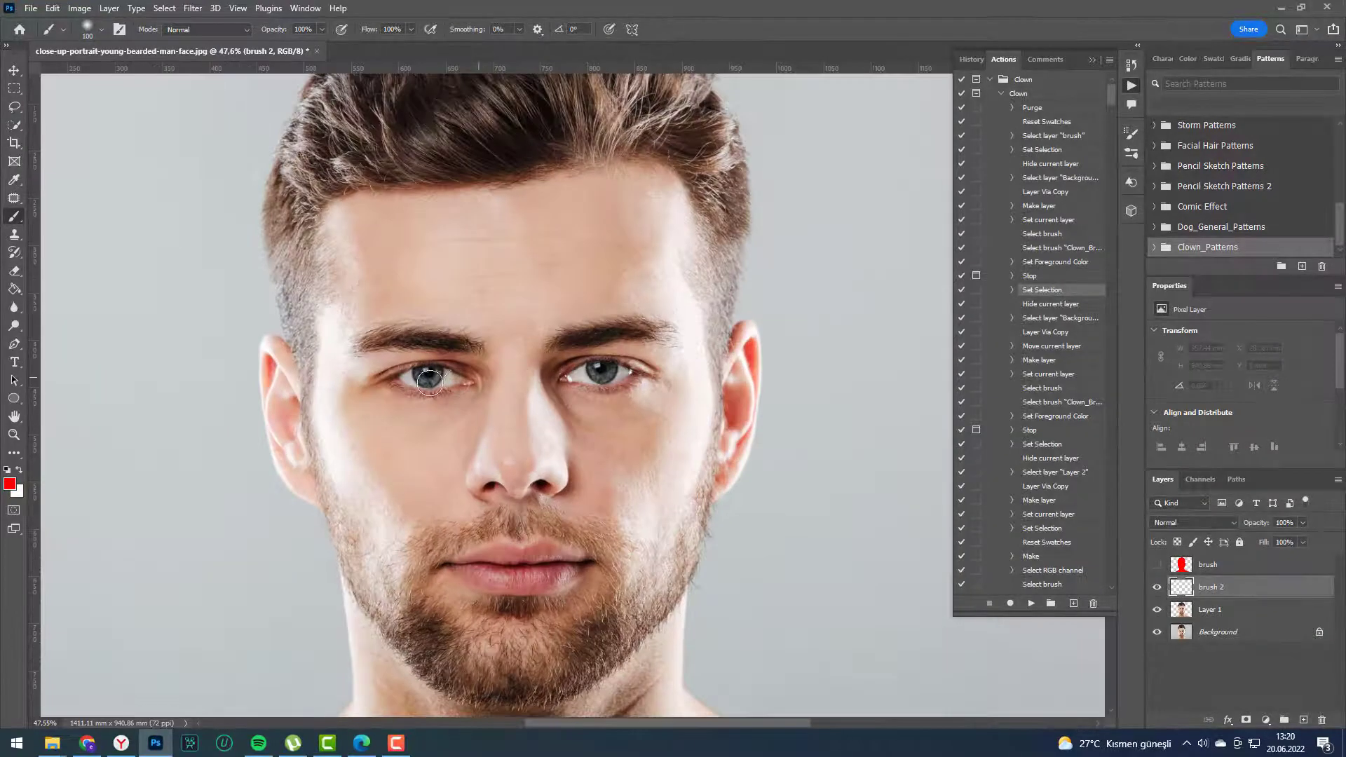
pyautogui.scroll(5, 429, 381)
pyautogui.scroll(1, 429, 381)
pyautogui.scroll(1, 429, 380)
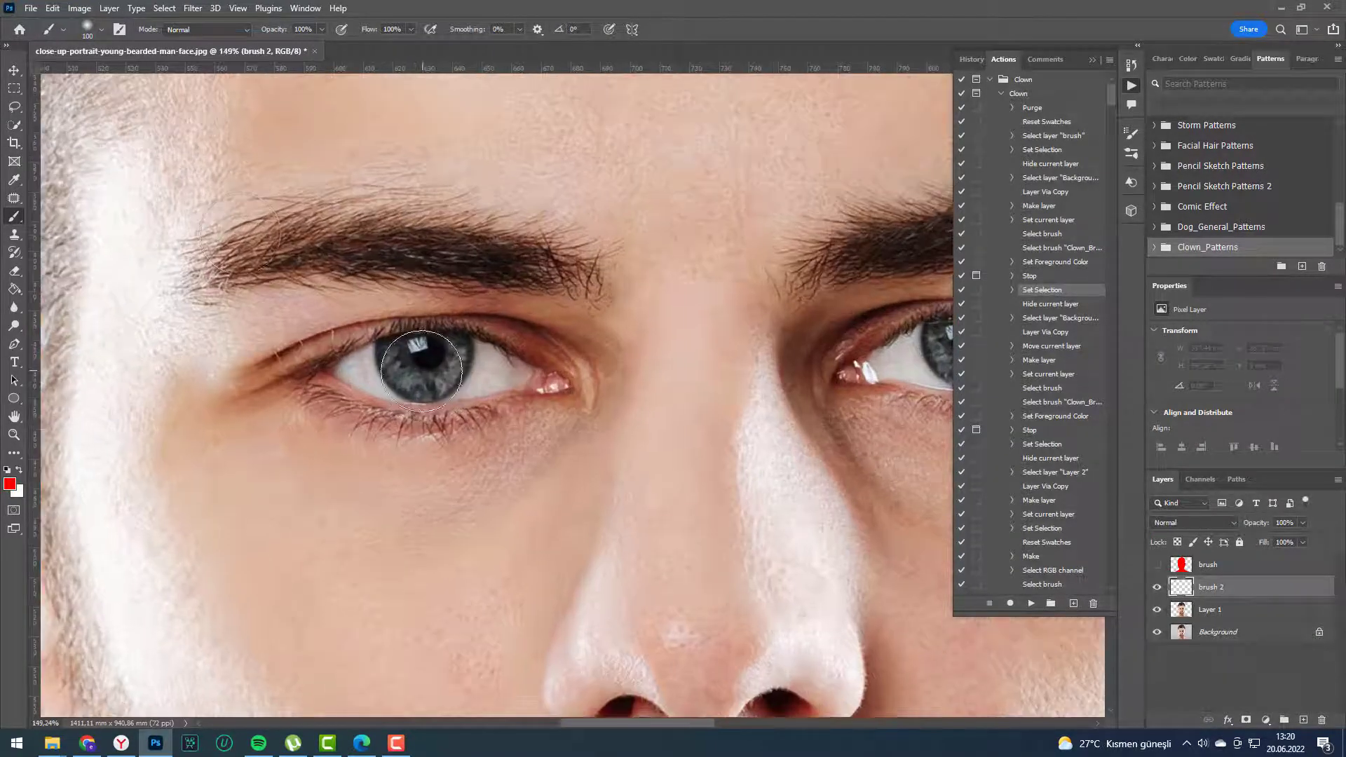
pyautogui.click(94, 38)
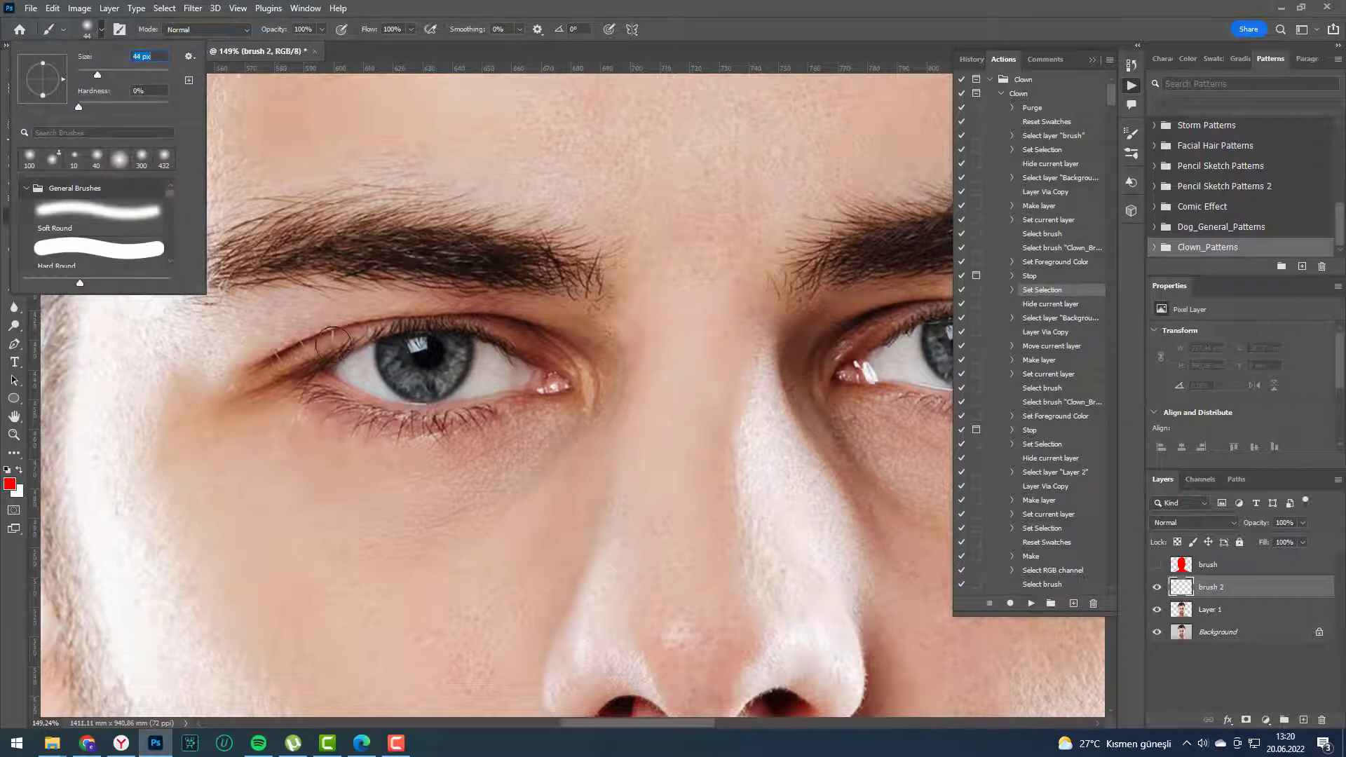
pyautogui.moveTo(333, 361)
pyautogui.mouseDown()
pyautogui.moveTo(459, 393)
pyautogui.moveTo(466, 351)
pyautogui.moveTo(354, 363)
pyautogui.moveTo(440, 366)
pyautogui.mouseUp()
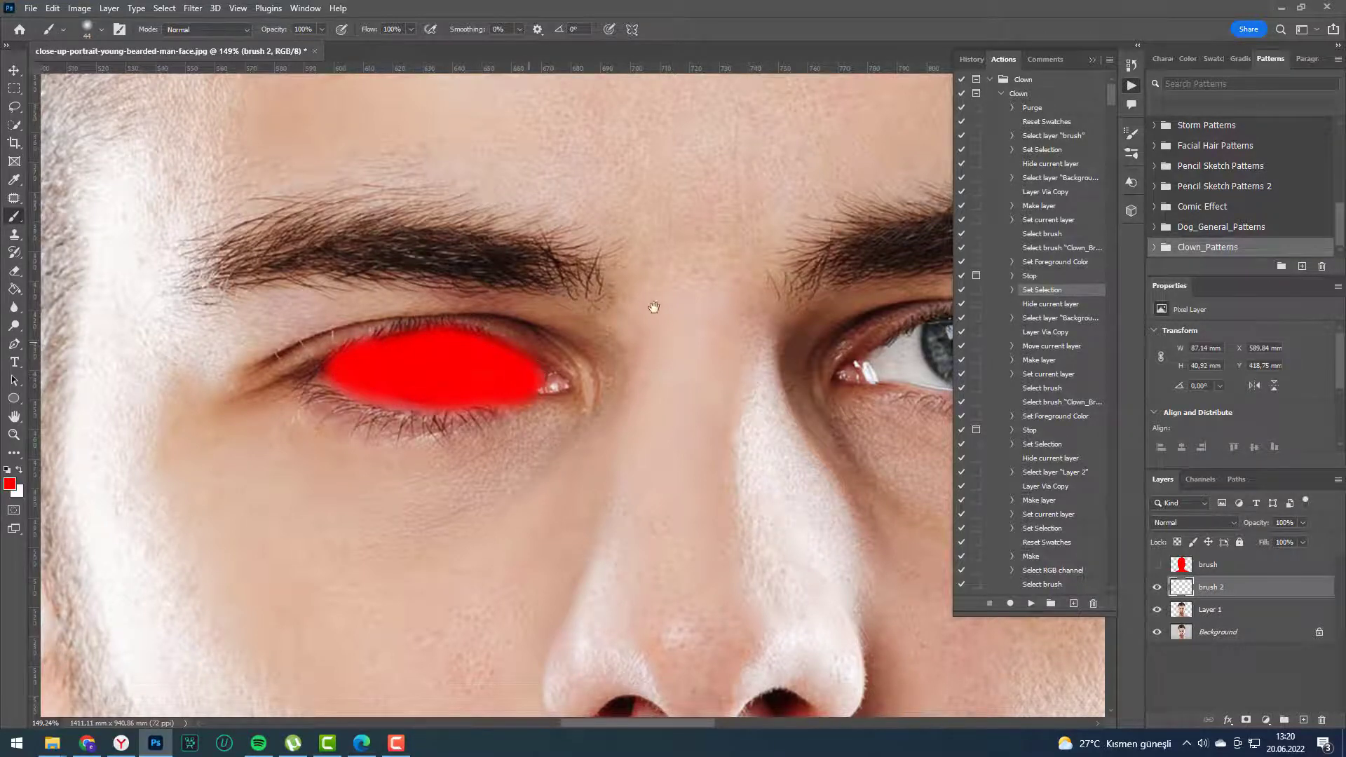
pyautogui.hscroll(5, 526, 379)
pyautogui.moveTo(436, 368)
pyautogui.mouseDown()
pyautogui.moveTo(540, 382)
pyautogui.moveTo(616, 364)
pyautogui.moveTo(596, 345)
pyautogui.moveTo(536, 340)
pyautogui.moveTo(483, 338)
pyautogui.moveTo(446, 356)
pyautogui.moveTo(541, 361)
pyautogui.moveTo(488, 362)
pyautogui.mouseUp()
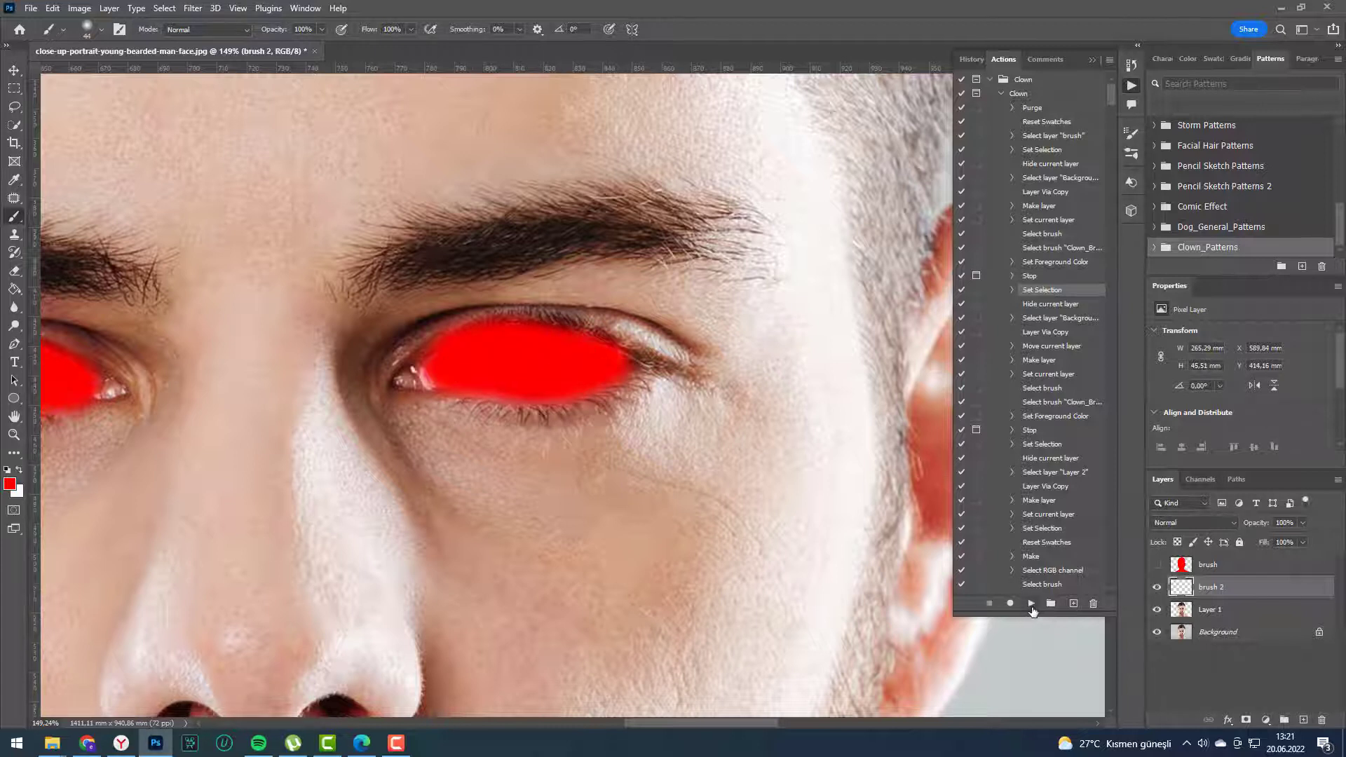
# Continue the action and paint both irises red with a 47 px brush.
pyautogui.click(1031, 603)
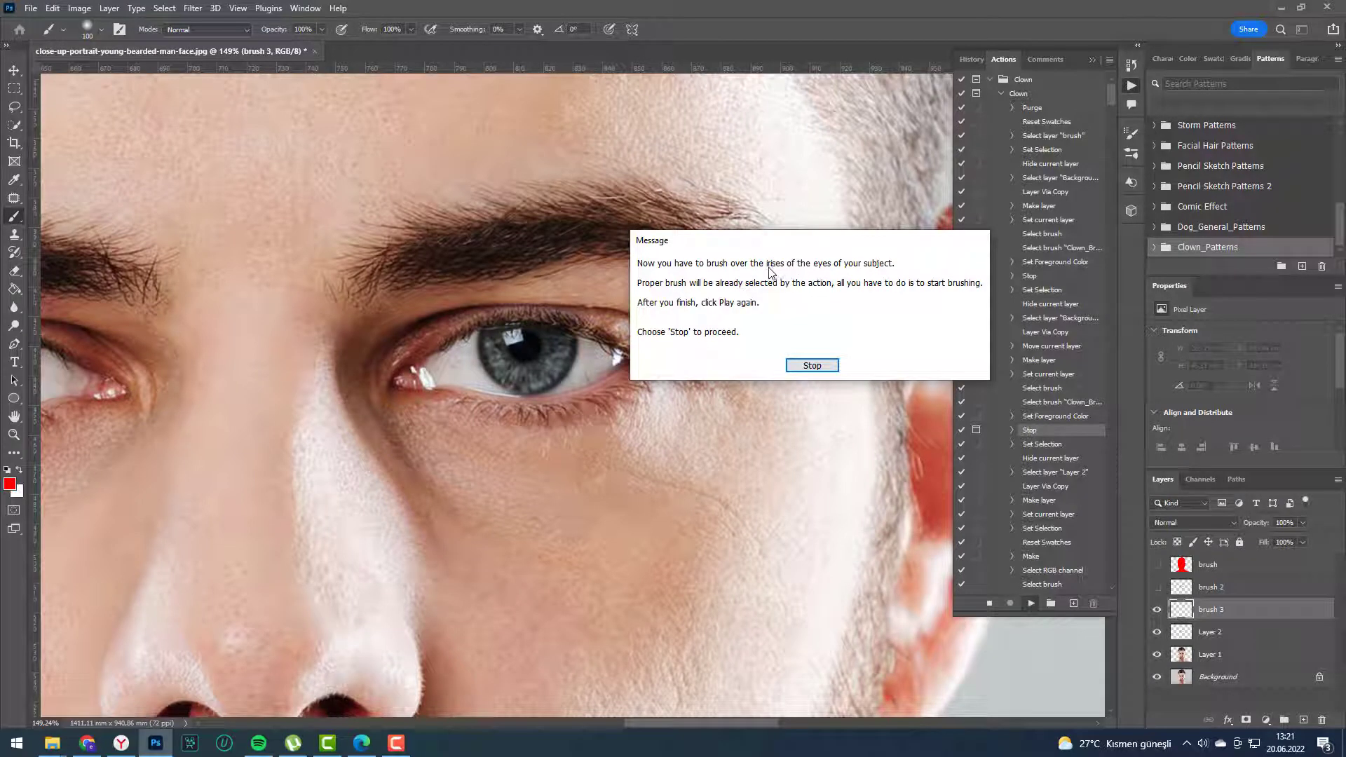
pyautogui.click(812, 365)
pyautogui.scroll(2, 528, 343)
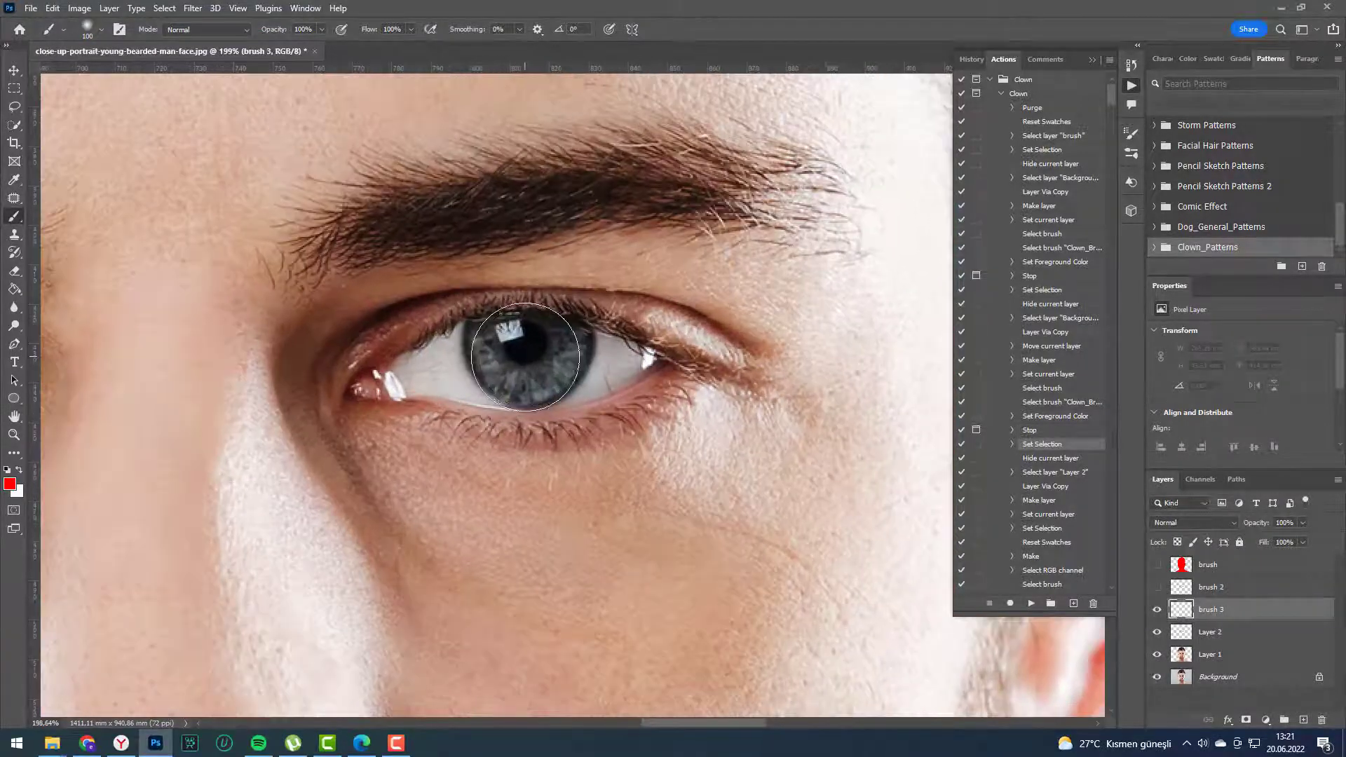
pyautogui.click(78, 28)
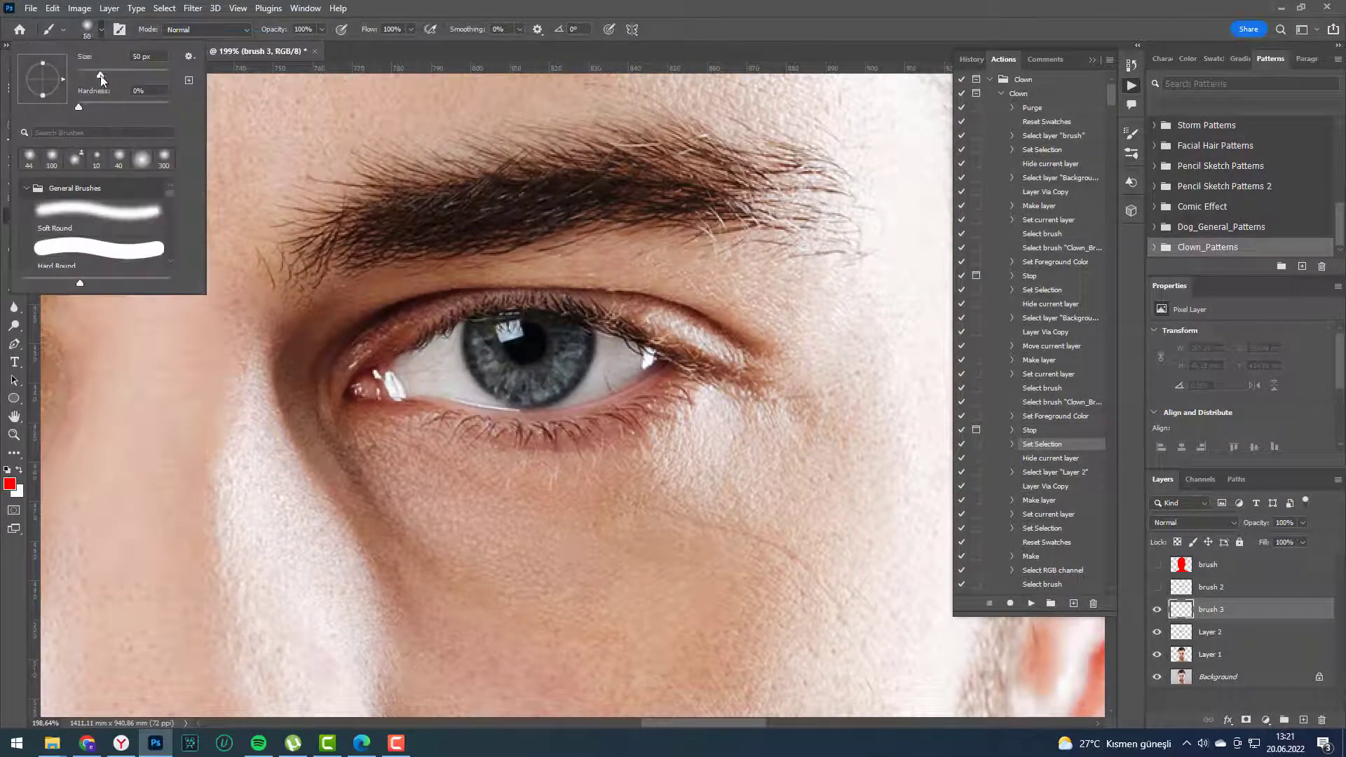
pyautogui.moveTo(105, 74); pyautogui.dragTo(98, 75)
pyautogui.moveTo(521, 353)
pyautogui.mouseDown()
pyautogui.moveTo(547, 373)
pyautogui.moveTo(483, 331)
pyautogui.moveTo(575, 343)
pyautogui.mouseUp()
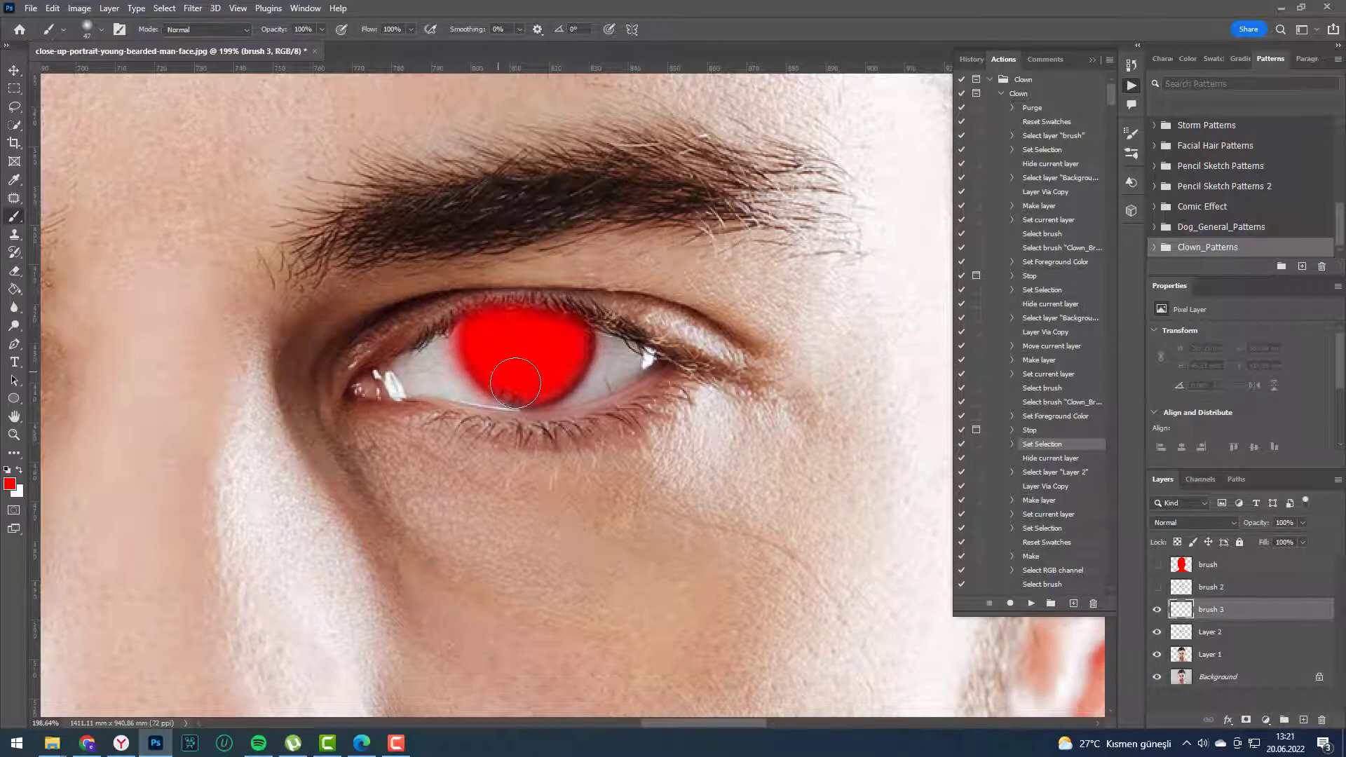
pyautogui.hscroll(-6, 617, 291)
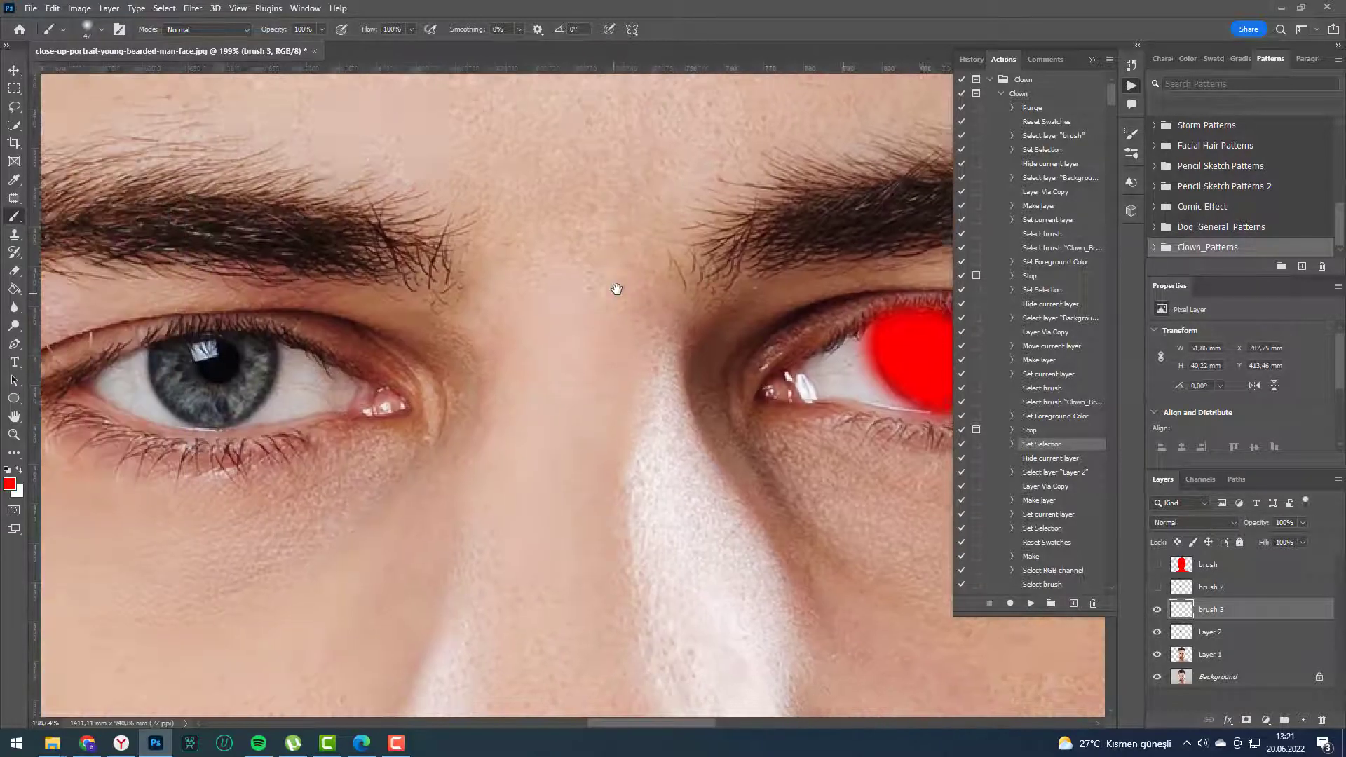
pyautogui.hscroll(-2, 491, 323)
pyautogui.moveTo(365, 359)
pyautogui.mouseDown()
pyautogui.moveTo(357, 403)
pyautogui.moveTo(392, 347)
pyautogui.mouseUp()
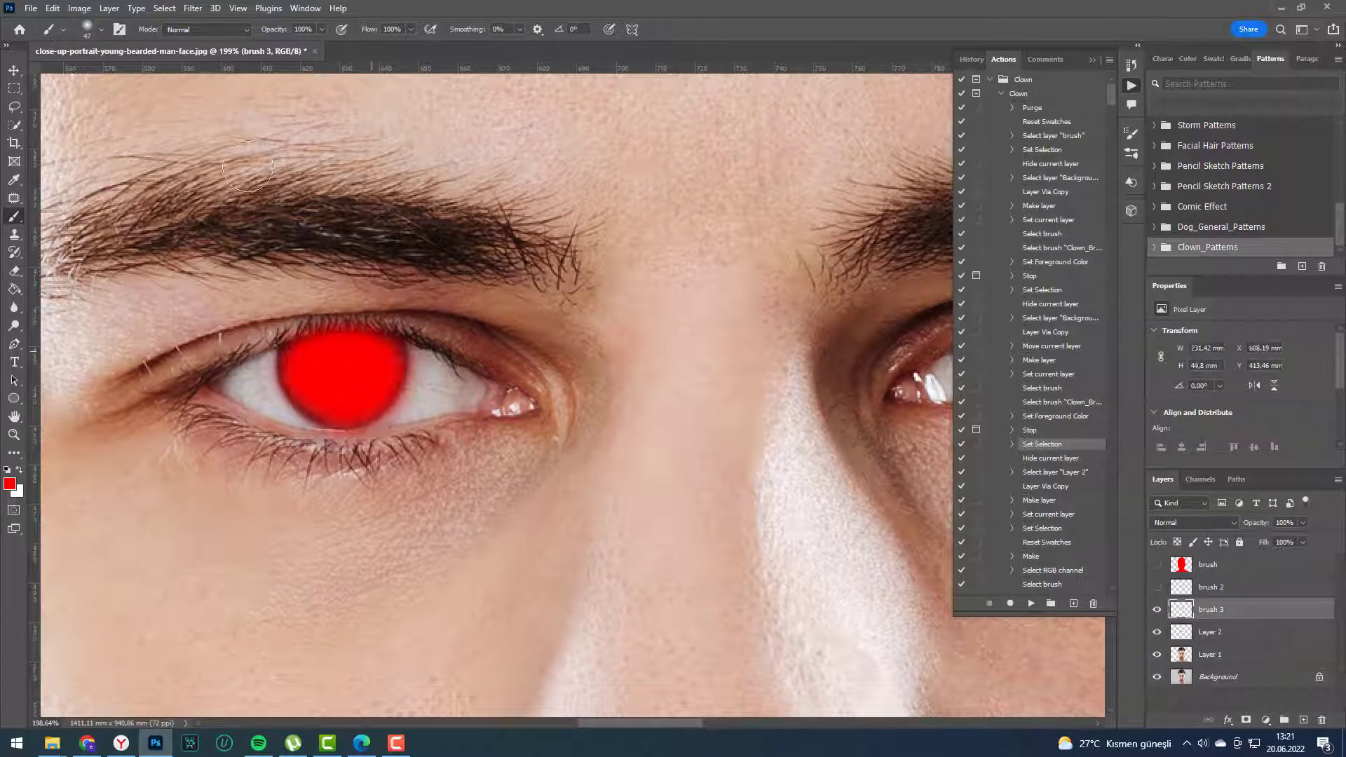
# Set the brush to 17 px and pan to show both red eyes.
pyautogui.click(90, 33)
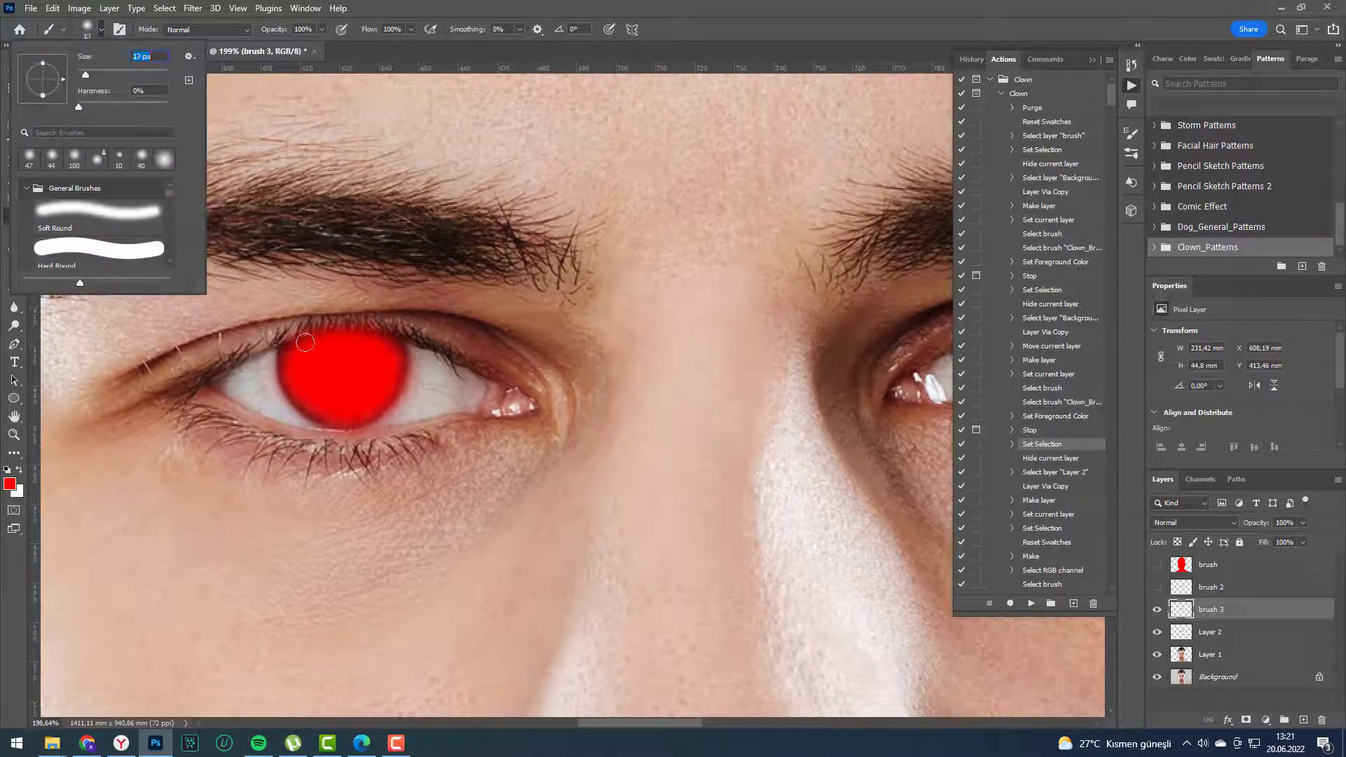
pyautogui.press('Return')
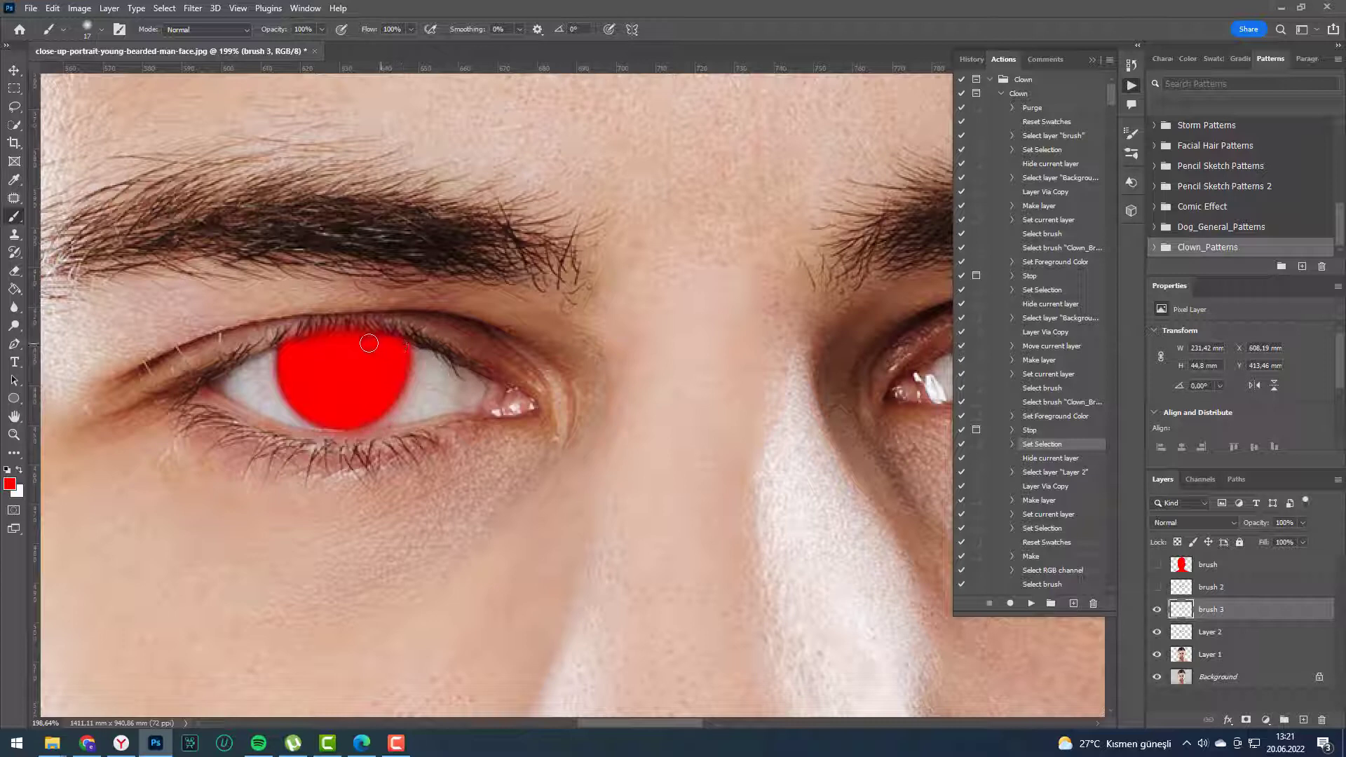
pyautogui.moveTo(806, 249); pyautogui.dragTo(552, 261)
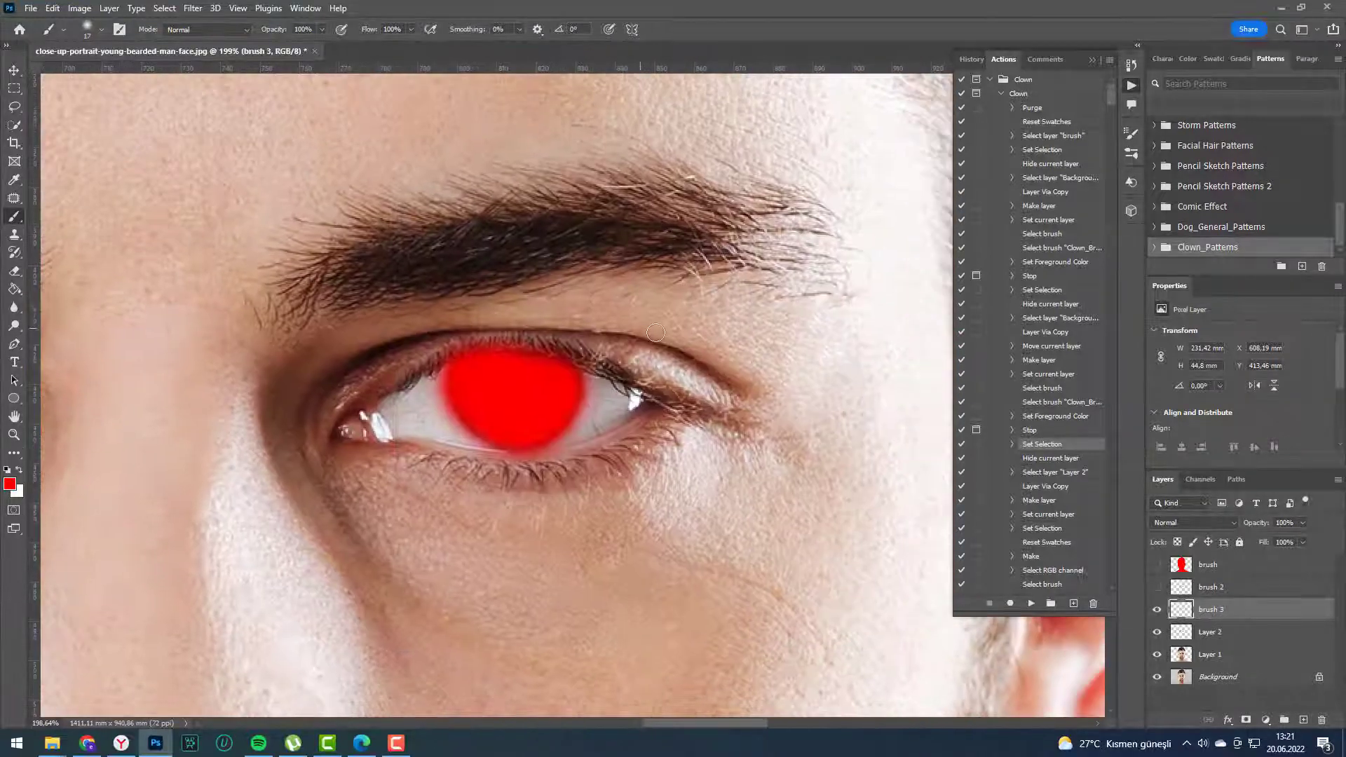
pyautogui.scroll(-3, 652, 322)
pyautogui.moveTo(406, 276); pyautogui.dragTo(528, 270)
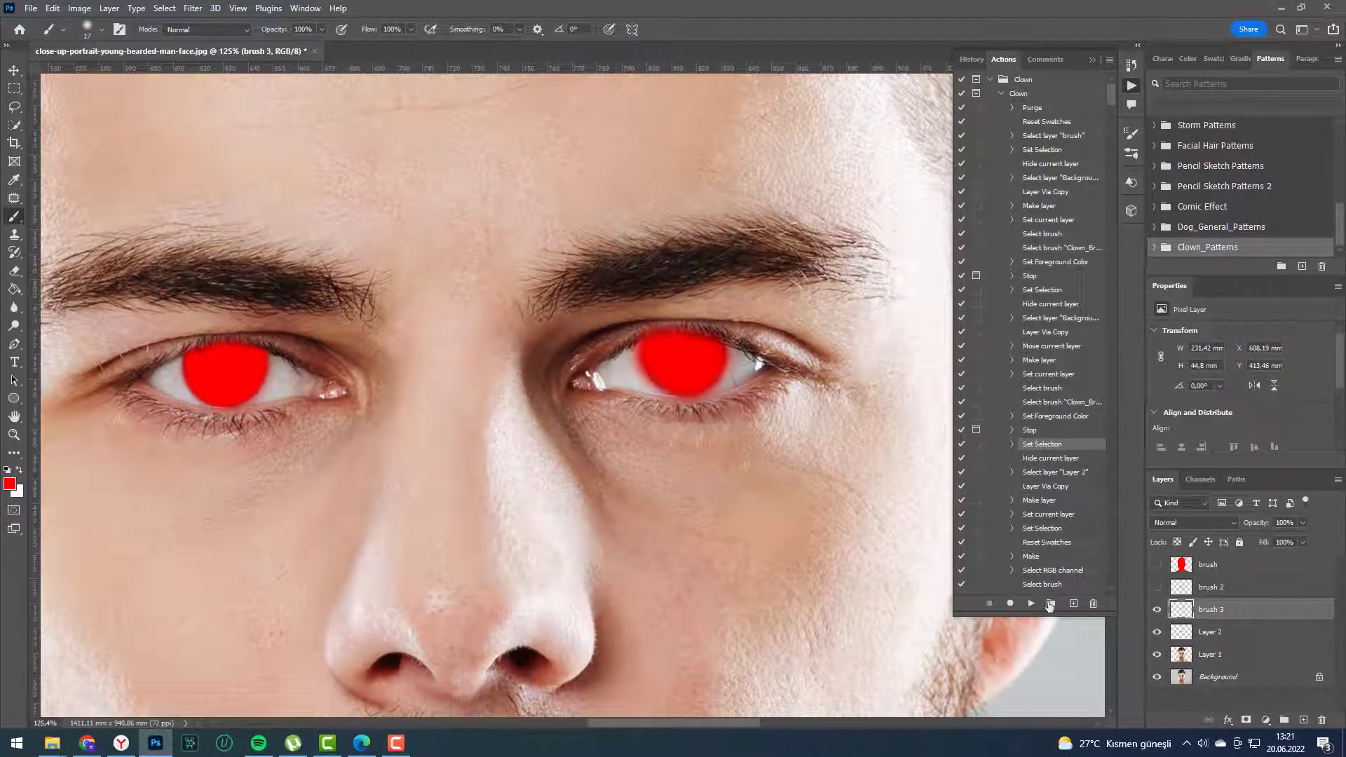
# At the action's hair step, paint the hair red and resume playback.
pyautogui.click(1031, 604)
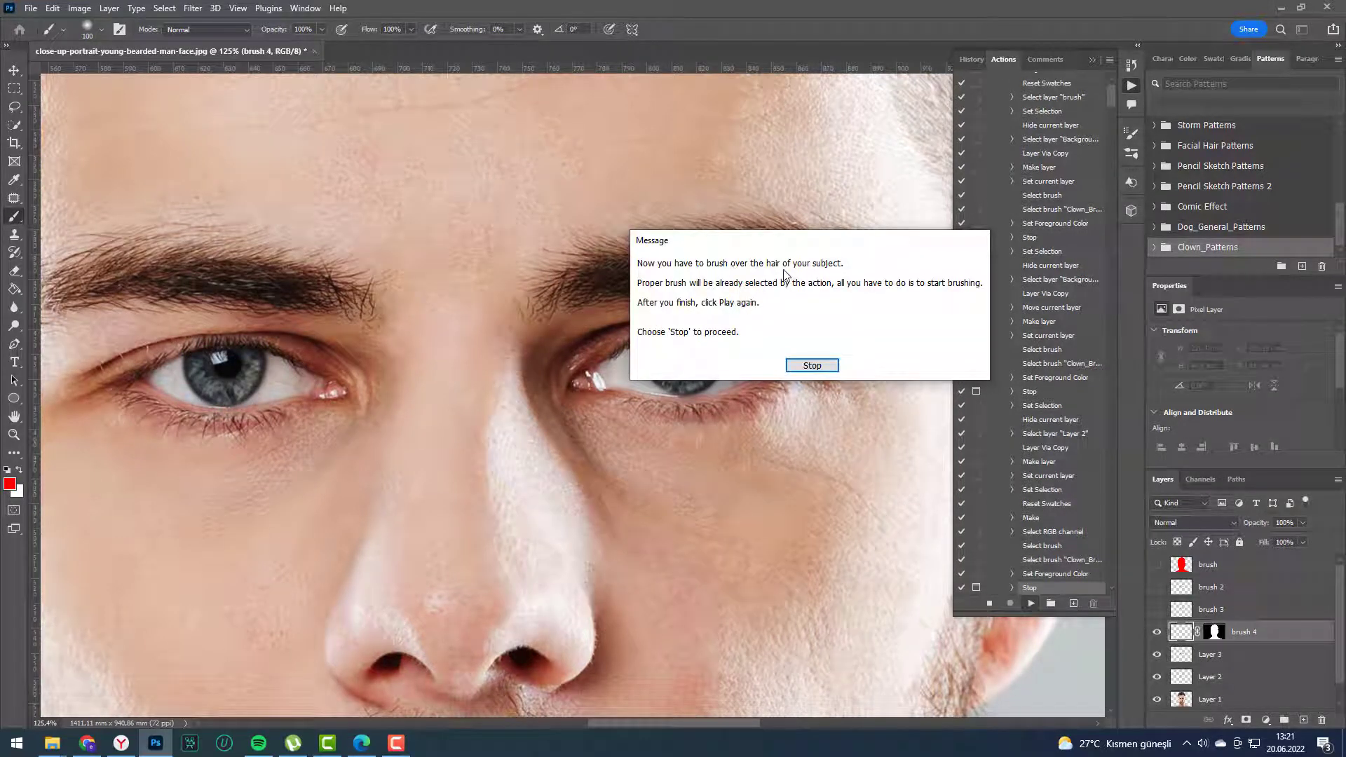
pyautogui.click(811, 371)
pyautogui.scroll(-3, 640, 403)
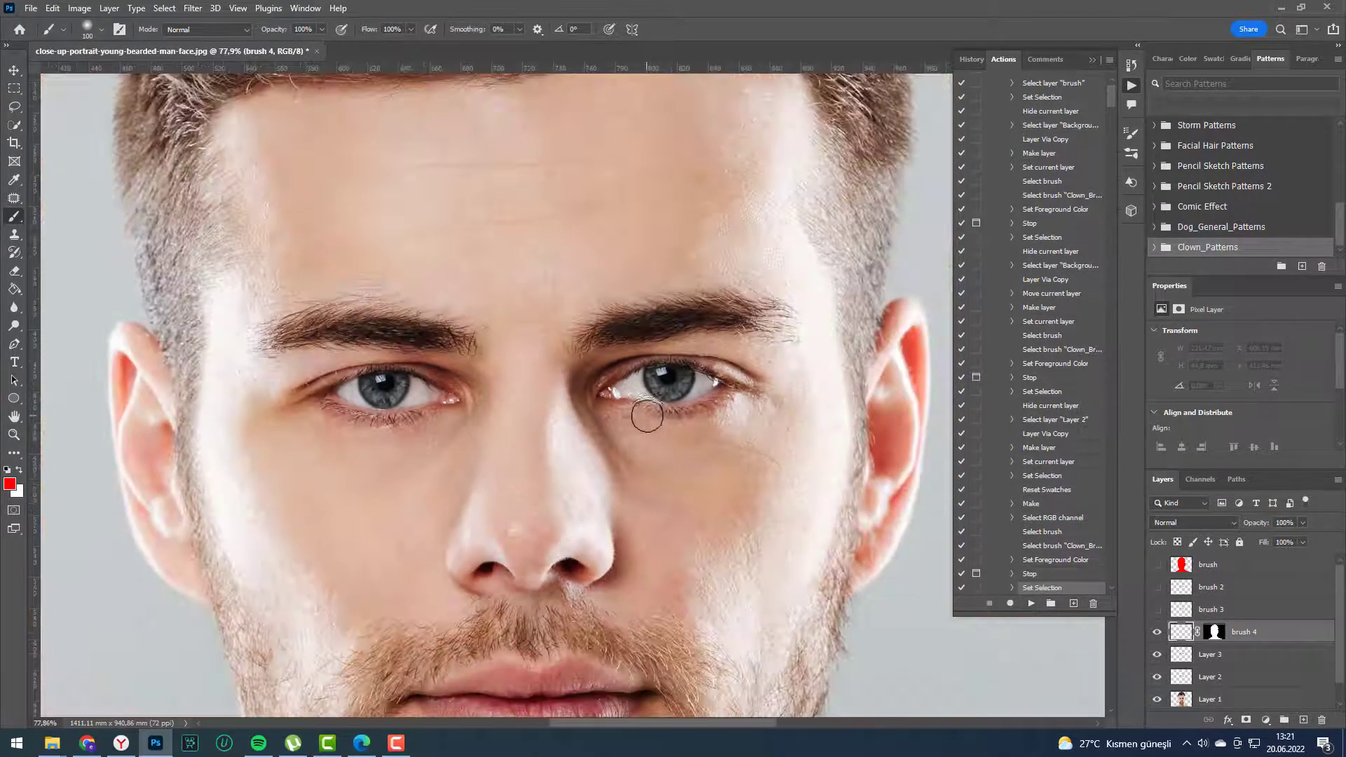
pyautogui.scroll(-2, 644, 415)
pyautogui.moveTo(589, 160); pyautogui.dragTo(547, 322)
pyautogui.moveTo(451, 309)
pyautogui.mouseDown()
pyautogui.moveTo(315, 540)
pyautogui.moveTo(744, 532)
pyautogui.moveTo(719, 309)
pyautogui.moveTo(619, 255)
pyautogui.moveTo(764, 316)
pyautogui.mouseUp()
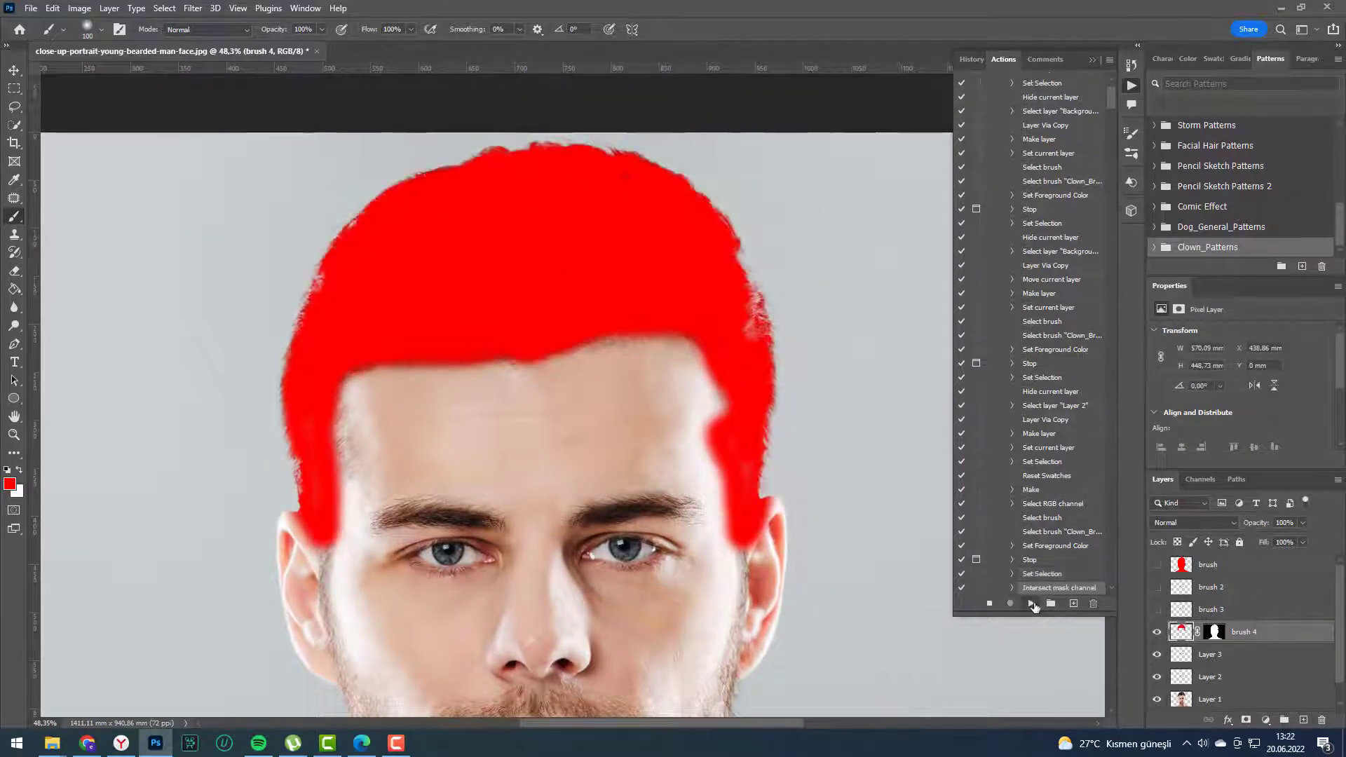
pyautogui.click(1030, 602)
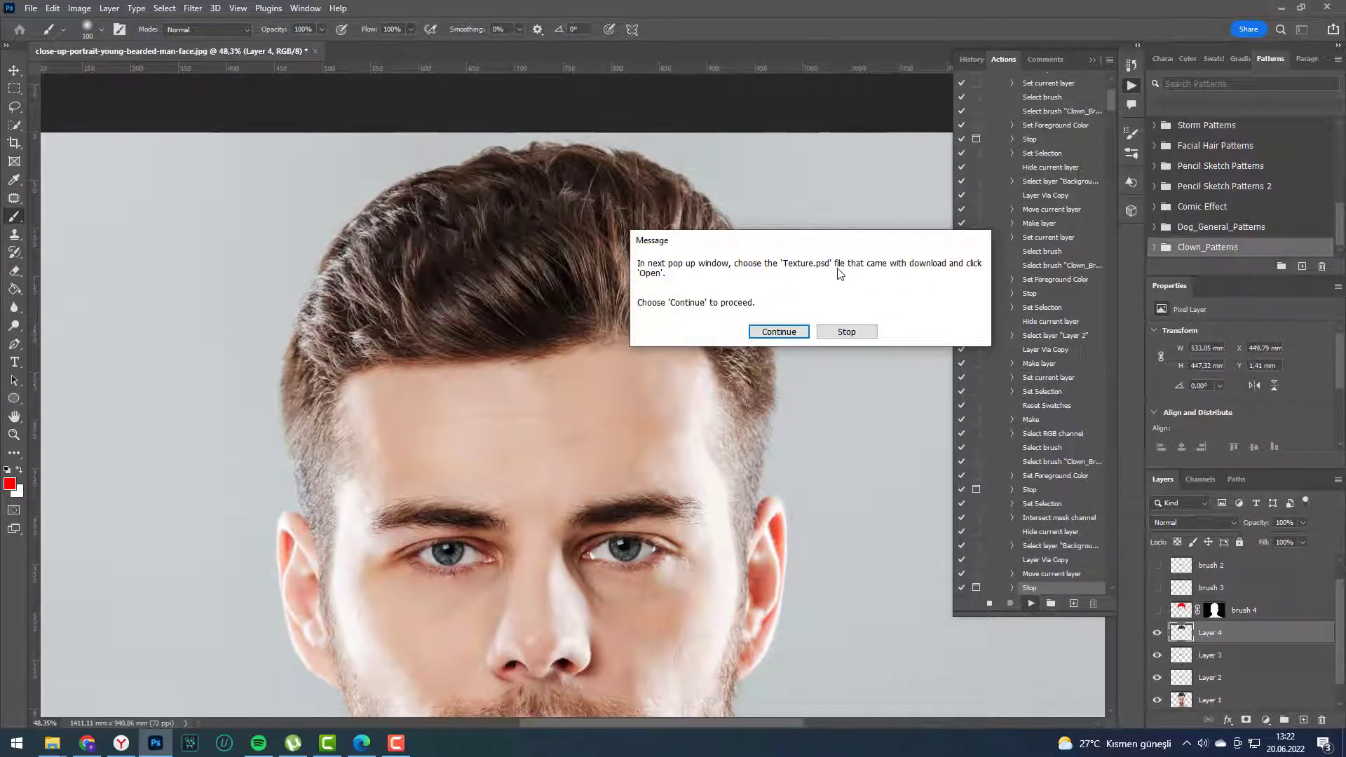
# Open Texture.psd and drag its clown face group into the portrait.
pyautogui.click(779, 332)
pyautogui.click(158, 160)
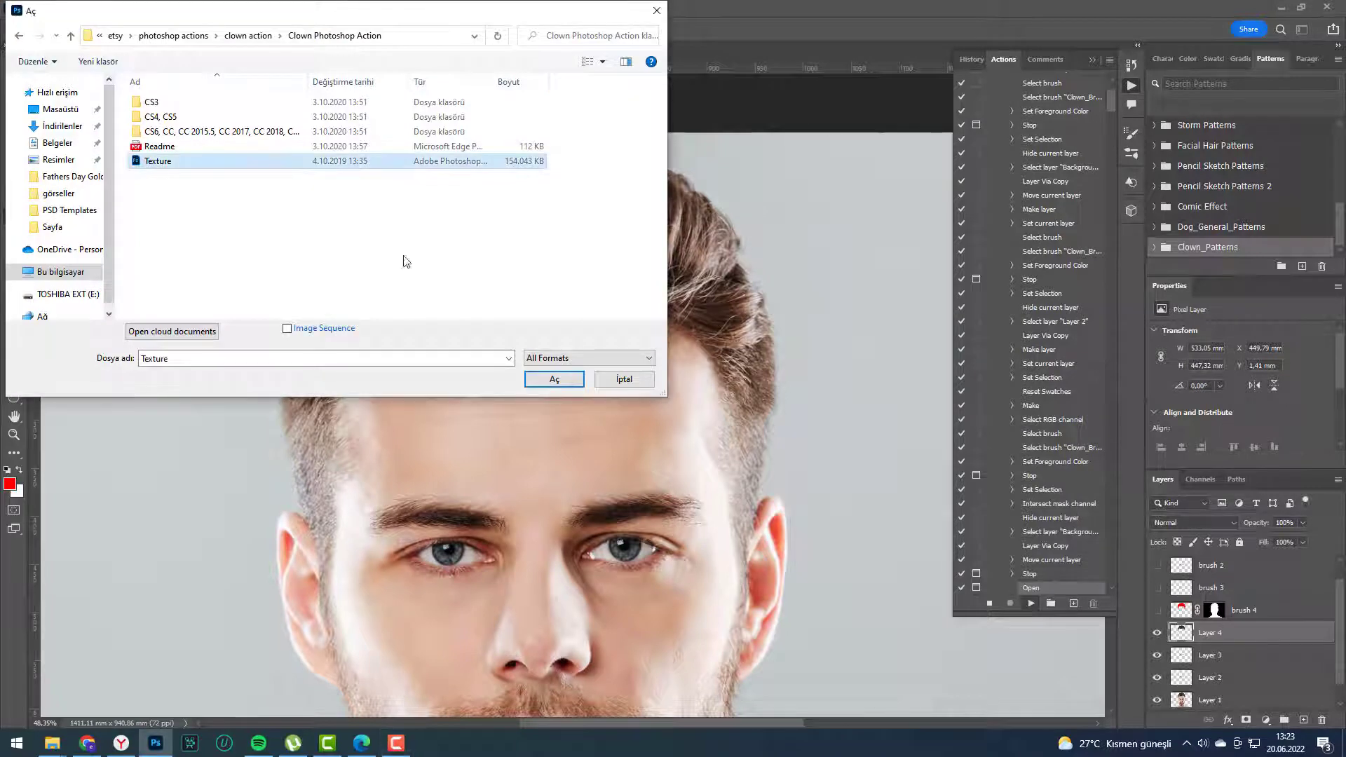
pyautogui.click(554, 377)
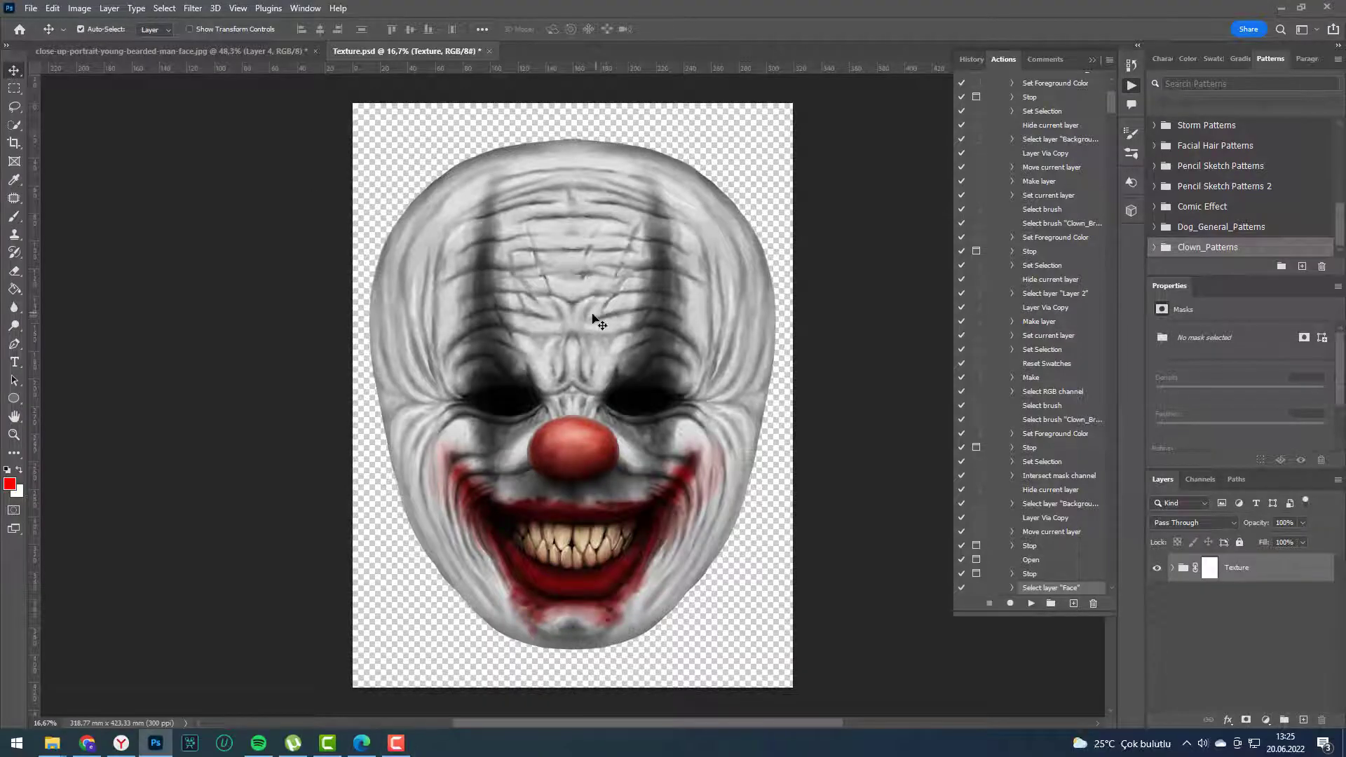
pyautogui.moveTo(615, 340)
pyautogui.mouseDown()
pyautogui.moveTo(214, 62)
pyautogui.moveTo(431, 290)
pyautogui.mouseUp()
pyautogui.moveTo(503, 398); pyautogui.dragTo(505, 400)
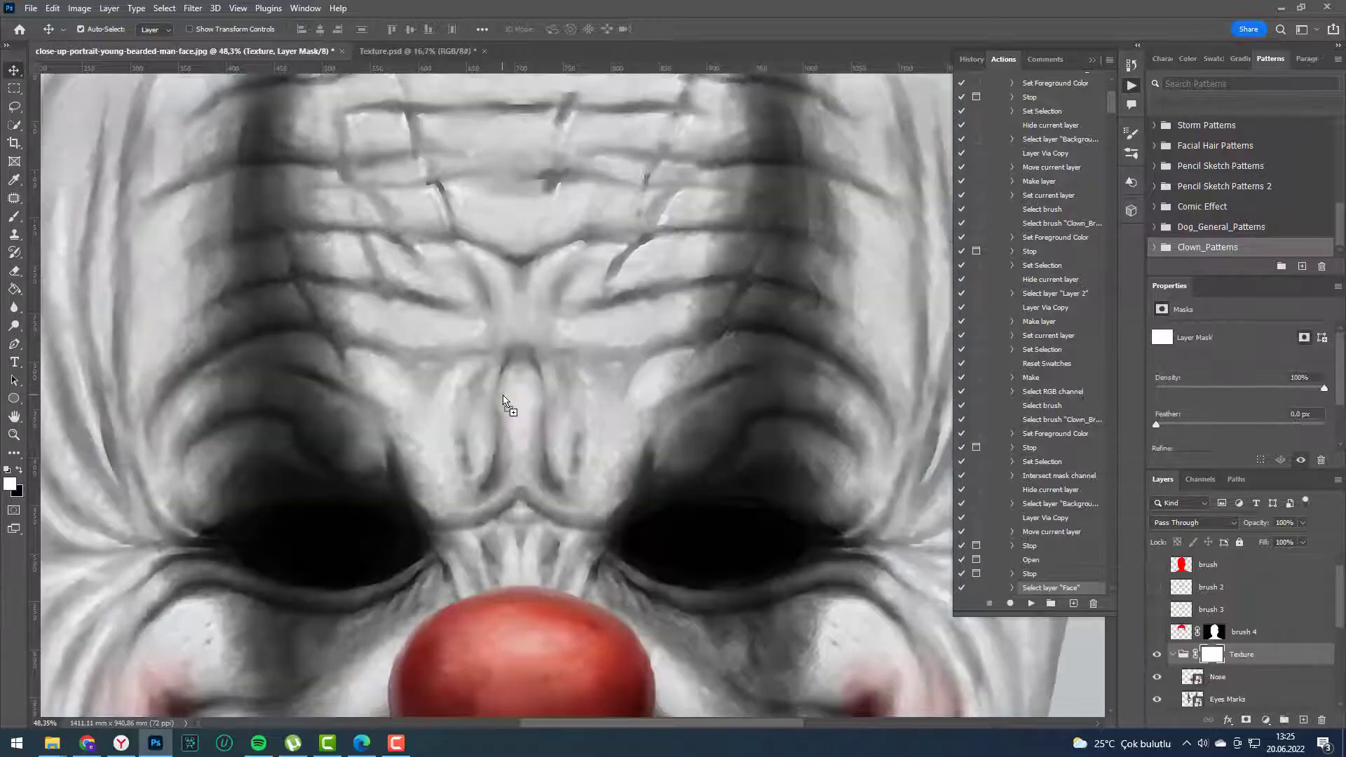
pyautogui.scroll(-5, 579, 435)
# Scale the clown texture to about 47% over the face at 51% opacity.
pyautogui.hotkey('ctrl', 't')
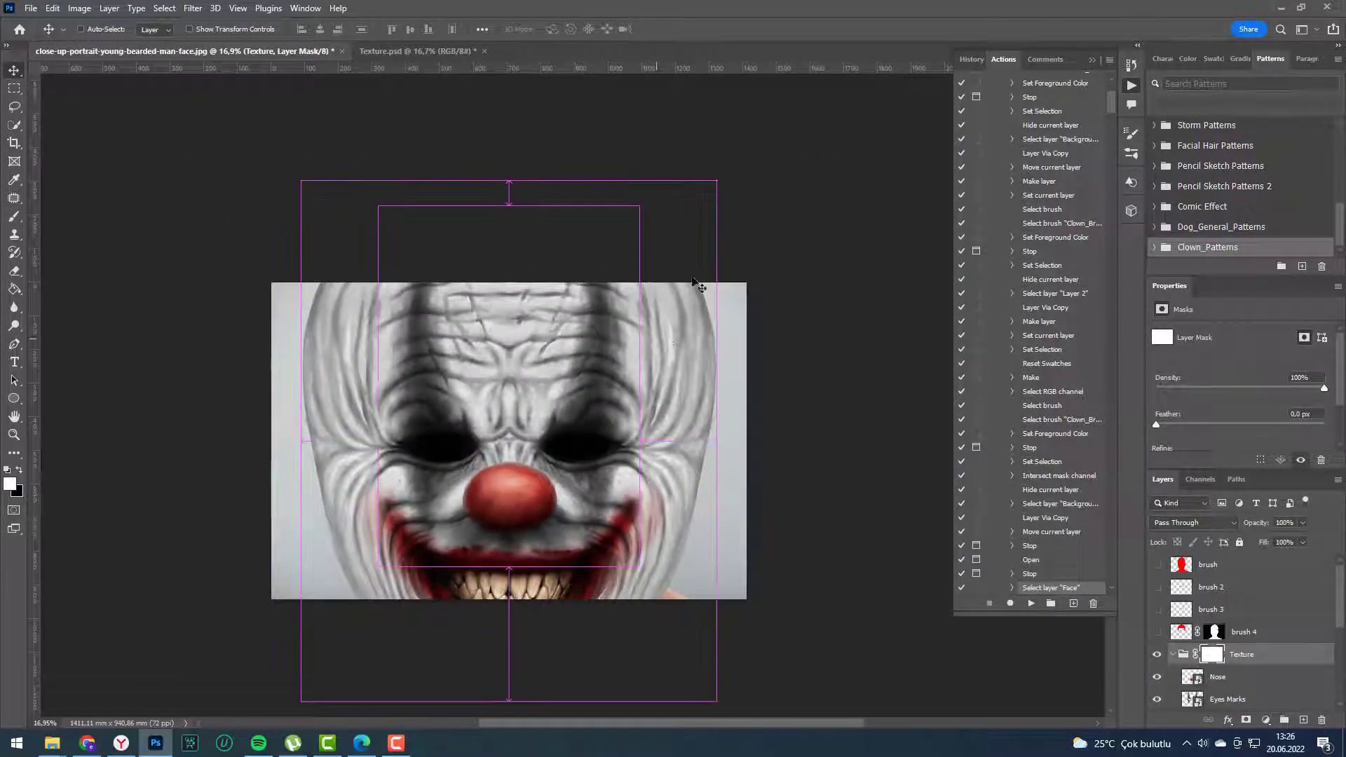
pyautogui.moveTo(716, 179); pyautogui.dragTo(608, 294)
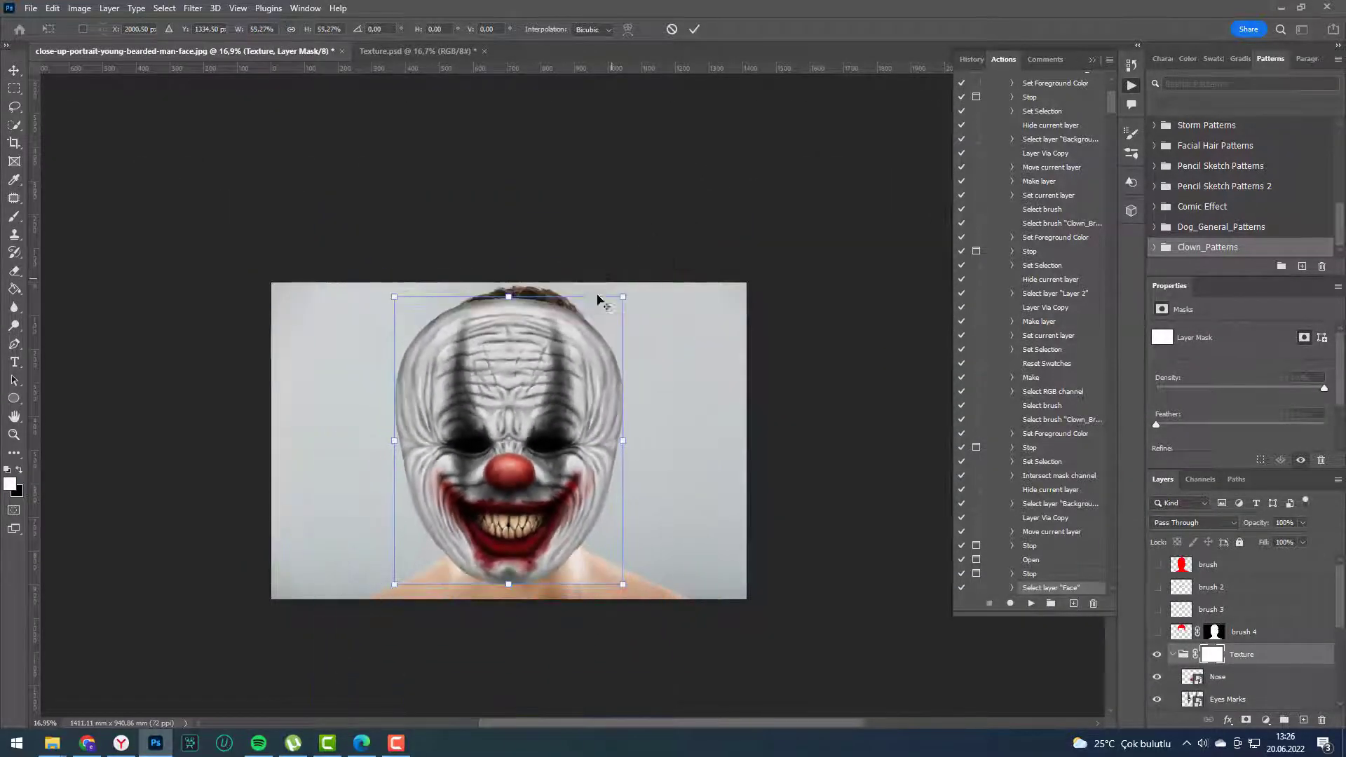
pyautogui.scroll(3, 607, 295)
pyautogui.moveTo(575, 394); pyautogui.dragTo(589, 425)
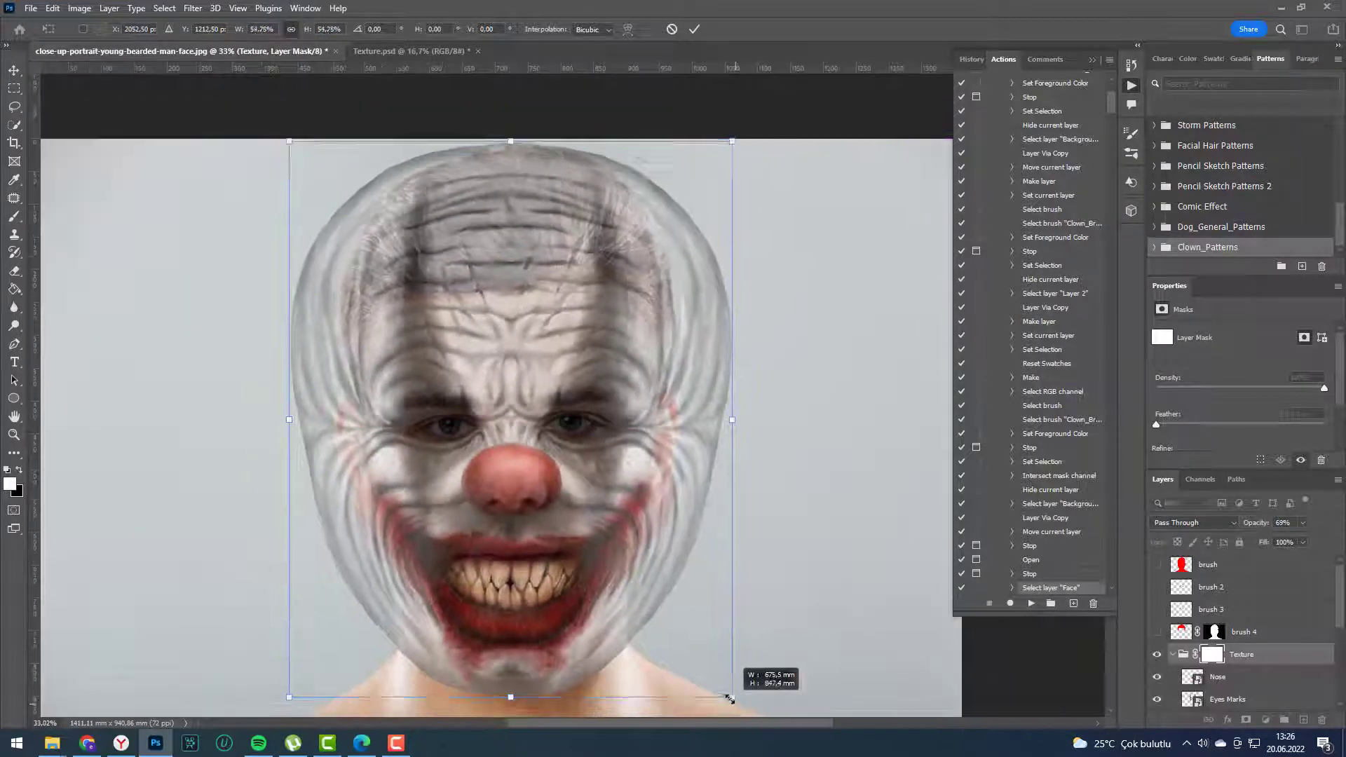
pyautogui.moveTo(747, 674); pyautogui.dragTo(720, 631)
pyautogui.scroll(2, 554, 428)
pyautogui.moveTo(554, 438); pyautogui.dragTo(557, 452)
pyautogui.scroll(-2, 558, 453)
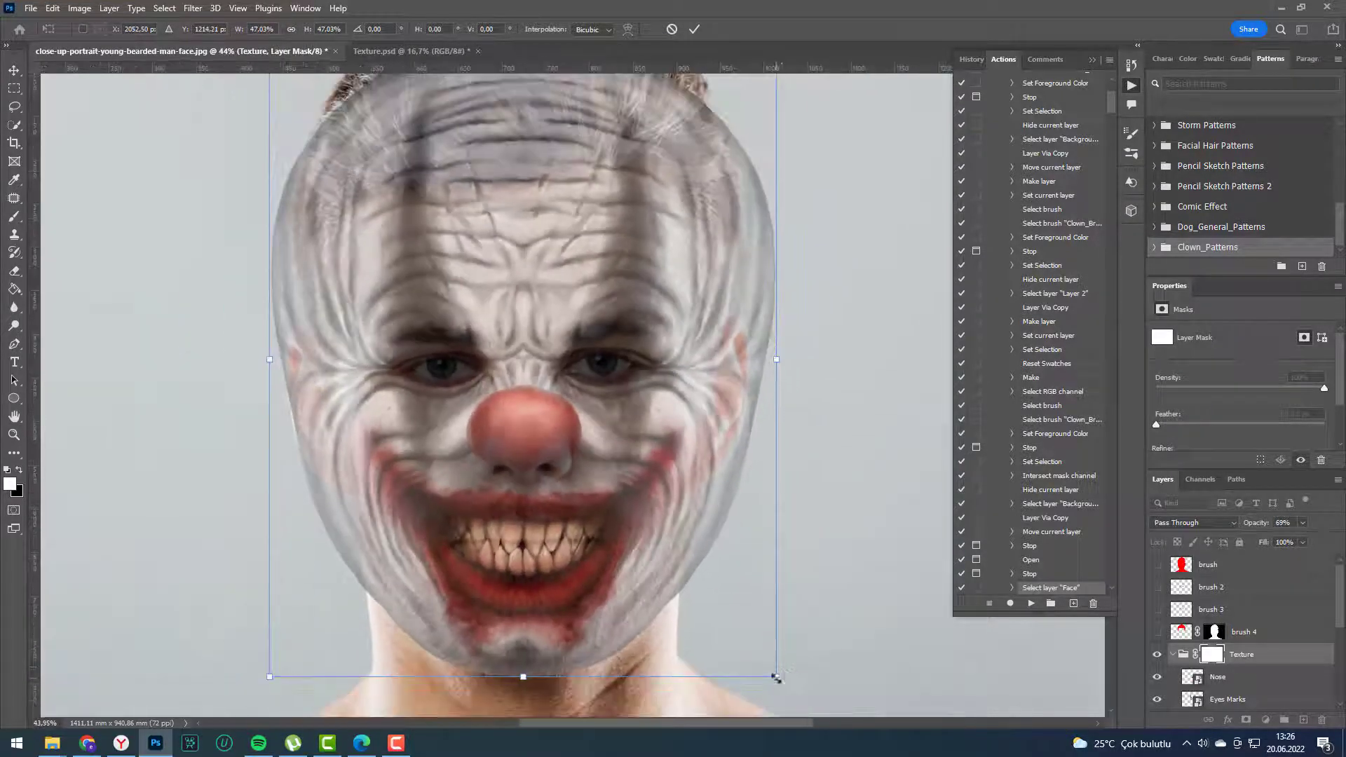
pyautogui.moveTo(775, 676); pyautogui.dragTo(764, 670)
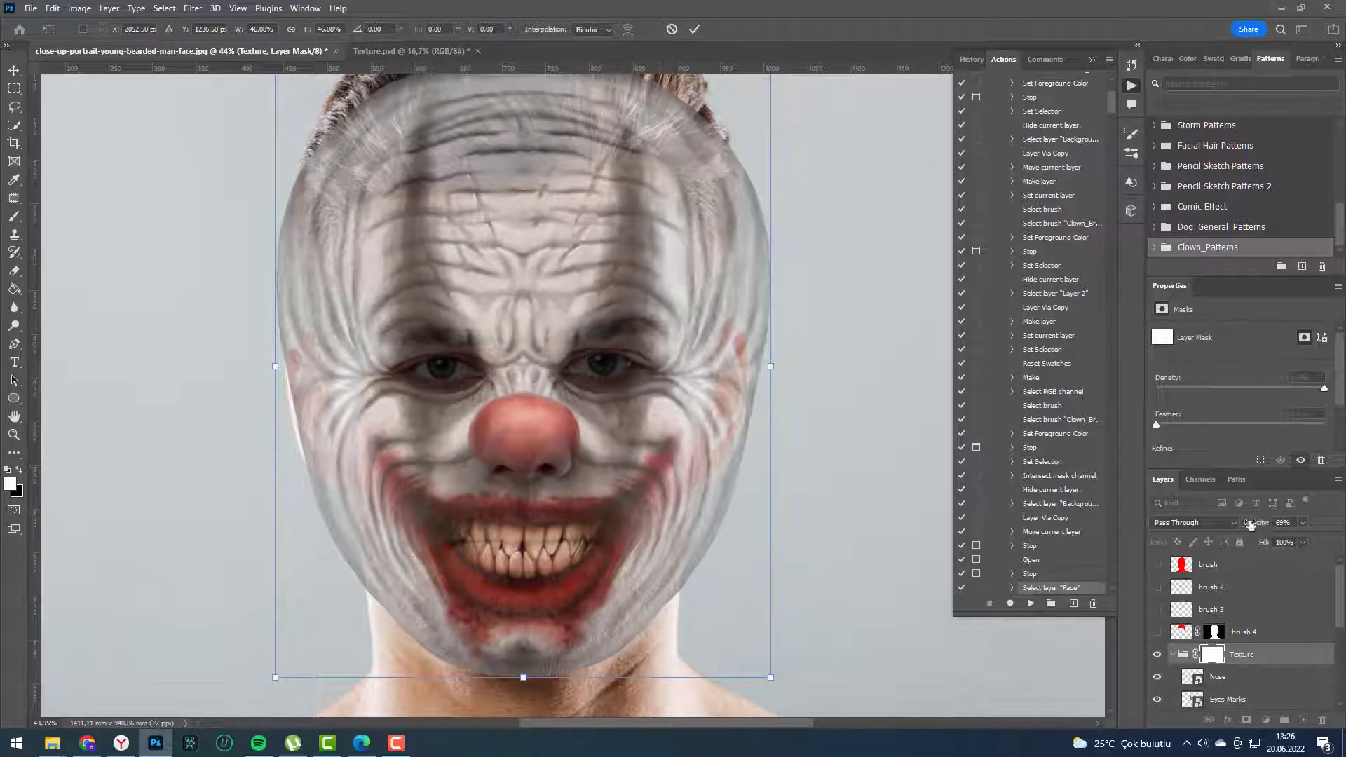
pyautogui.moveTo(1250, 524); pyautogui.dragTo(1238, 524)
pyautogui.press('Return')
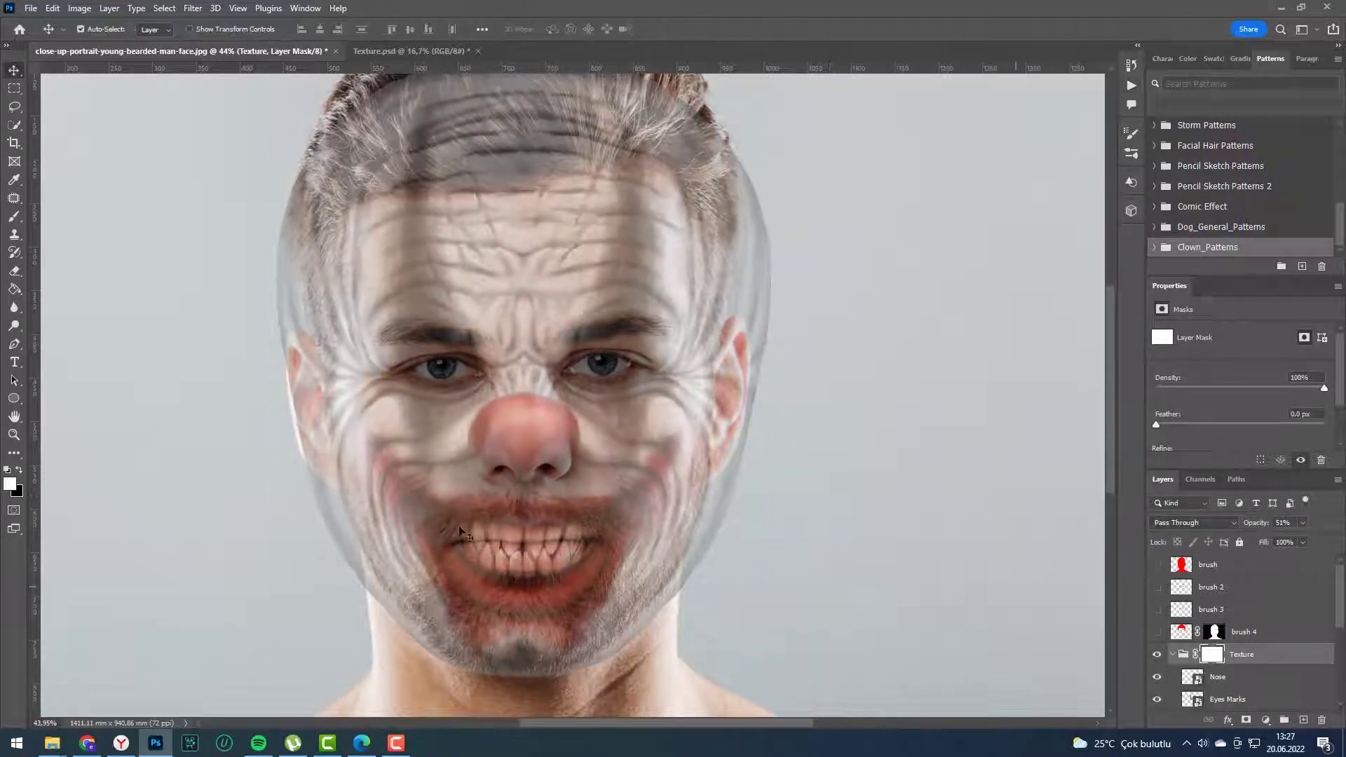
# Mask the texture off the hair, forehead and jaw edges with a soft brush.
pyautogui.press('b')
pyautogui.click(102, 29)
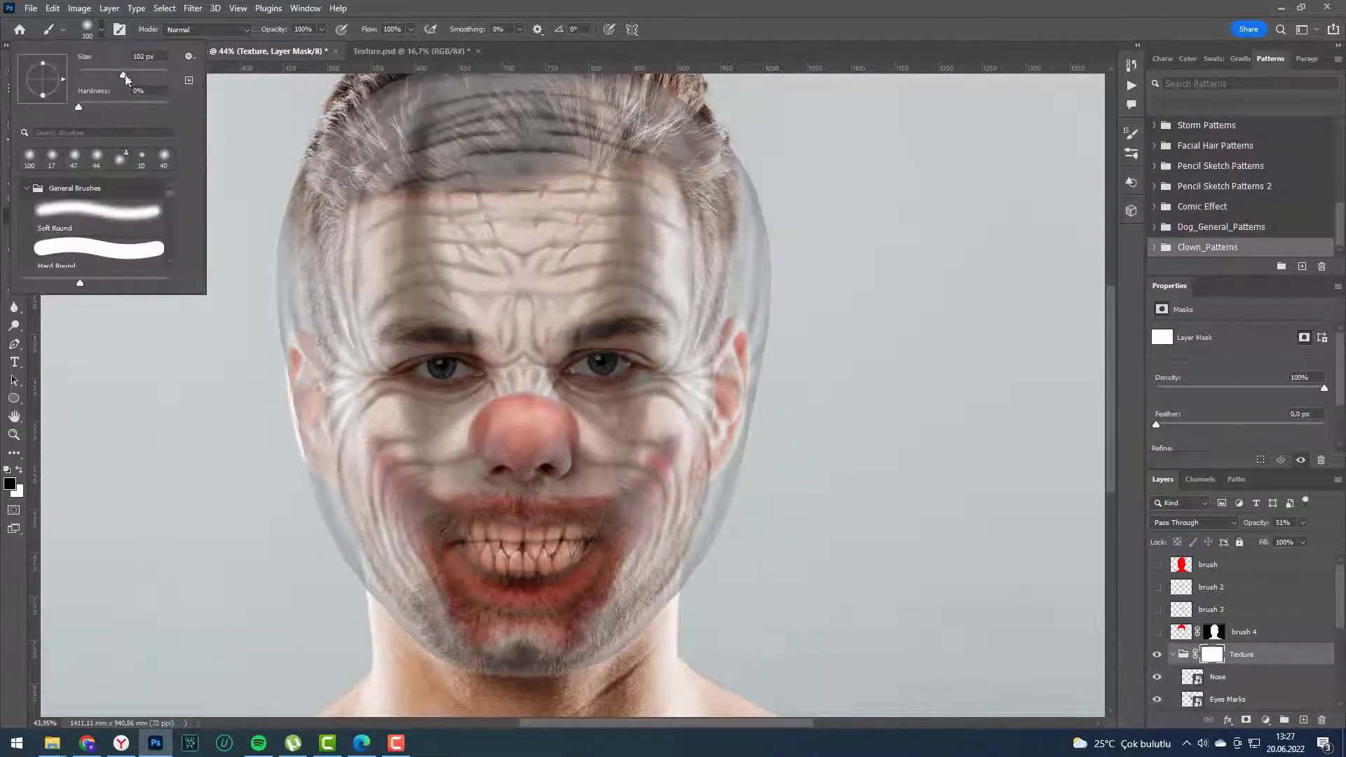
pyautogui.press('Escape')
pyautogui.scroll(2, 511, 135)
pyautogui.moveTo(512, 135); pyautogui.dragTo(307, 279)
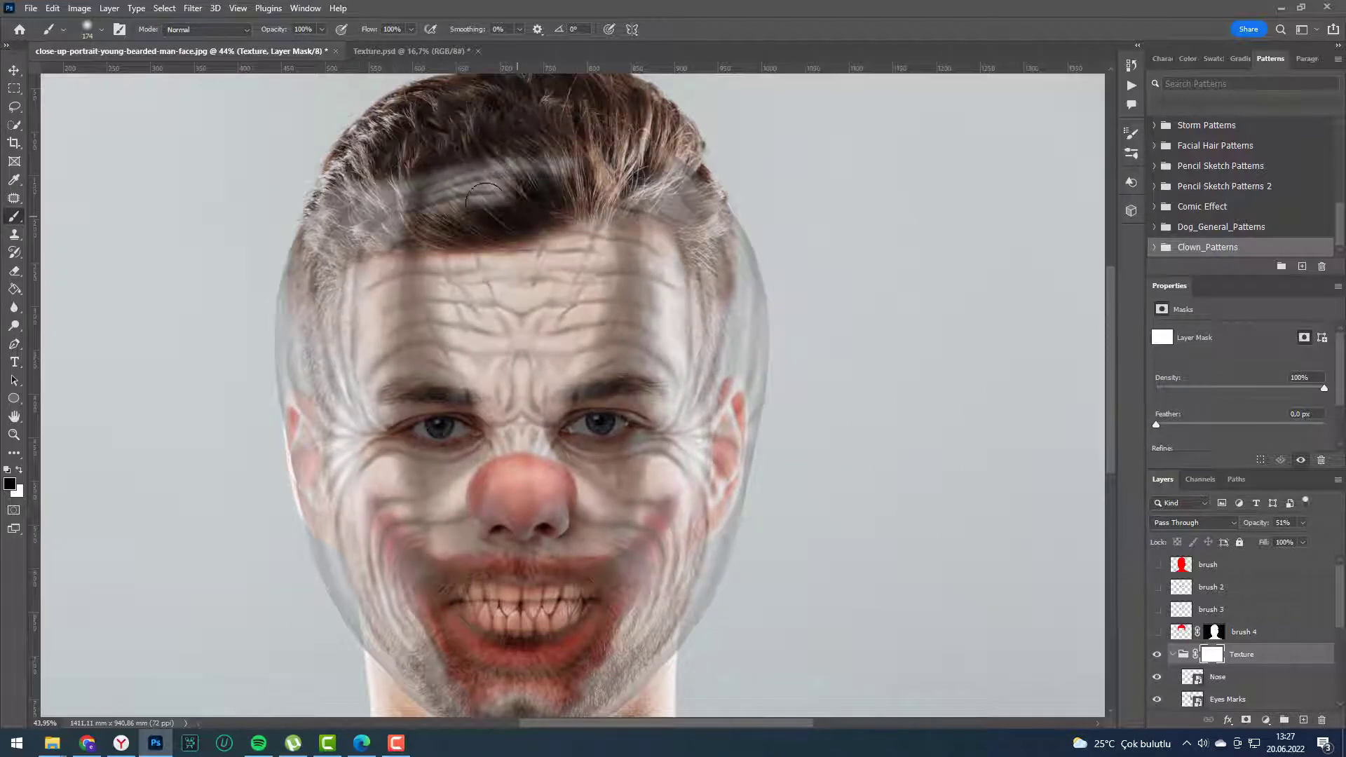
pyautogui.scroll(-3, 290, 415)
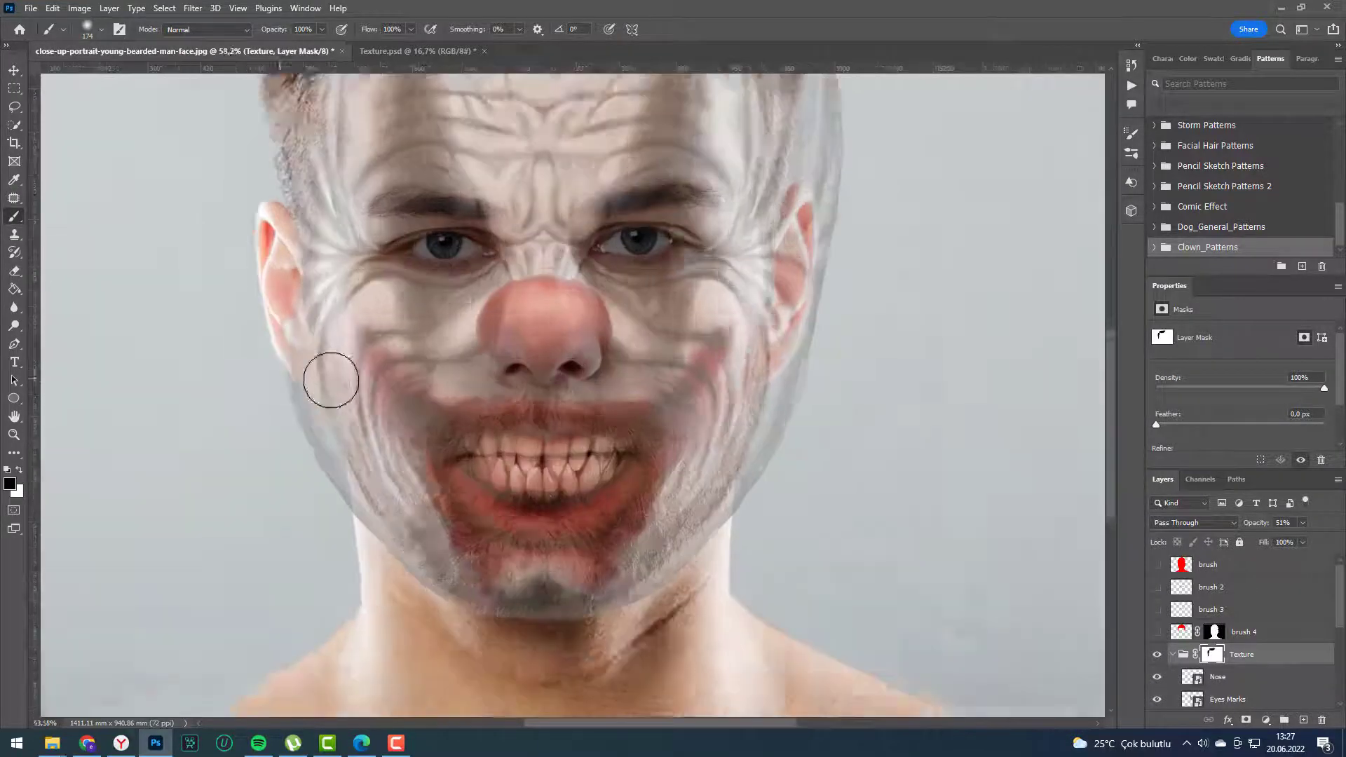
pyautogui.scroll(2, 330, 379)
pyautogui.moveTo(309, 428); pyautogui.dragTo(262, 255)
pyautogui.scroll(2, 245, 360)
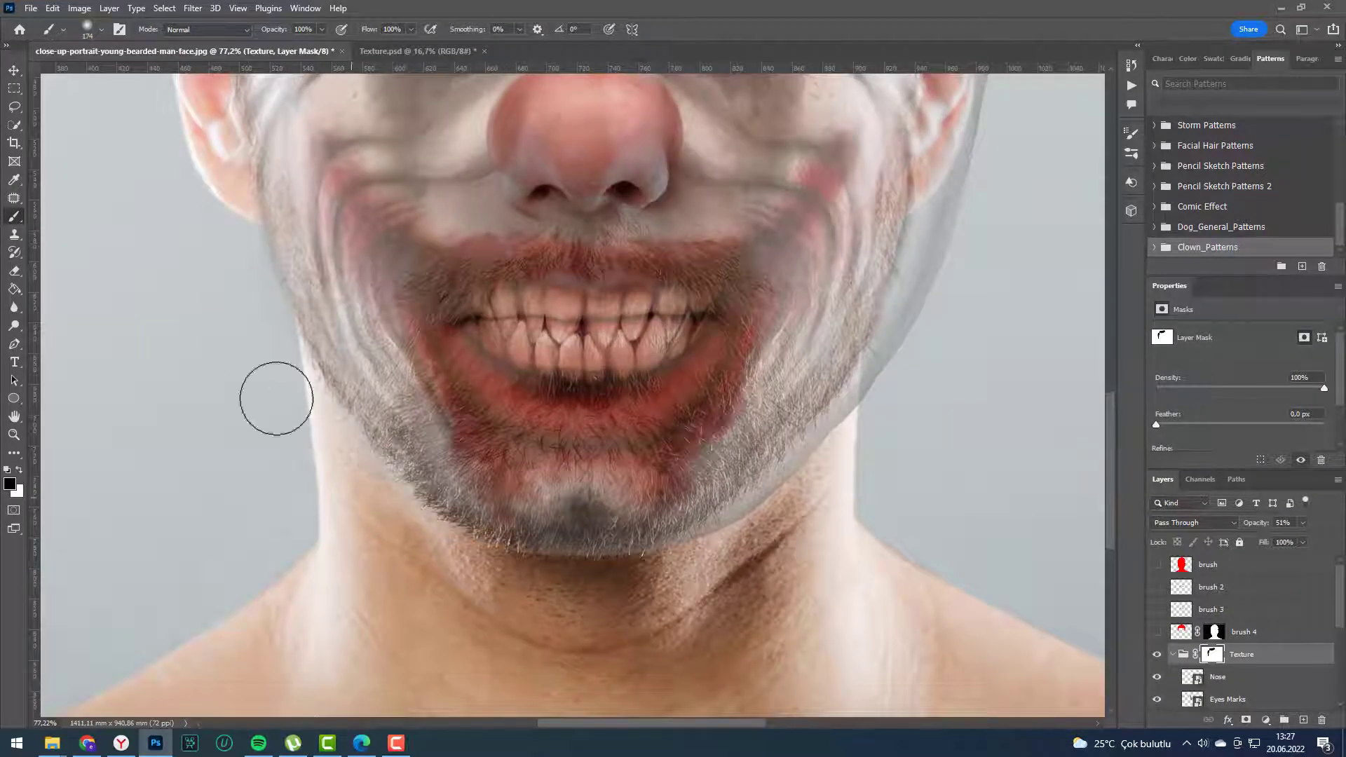
# Pan and zoom around the face to check the masked texture edges.
pyautogui.moveTo(911, 318); pyautogui.dragTo(824, 437)
pyautogui.scroll(5, 845, 418)
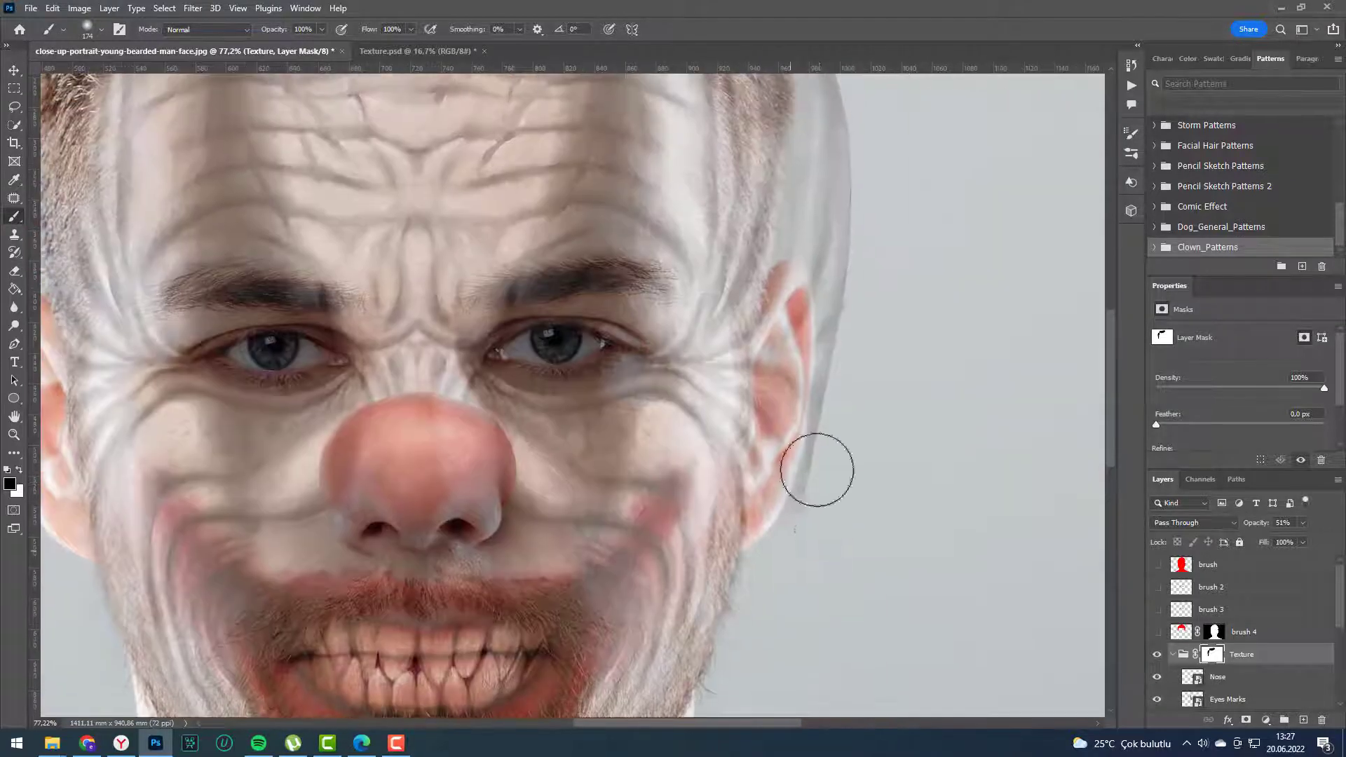
pyautogui.scroll(4, 818, 465)
pyautogui.scroll(3, 799, 316)
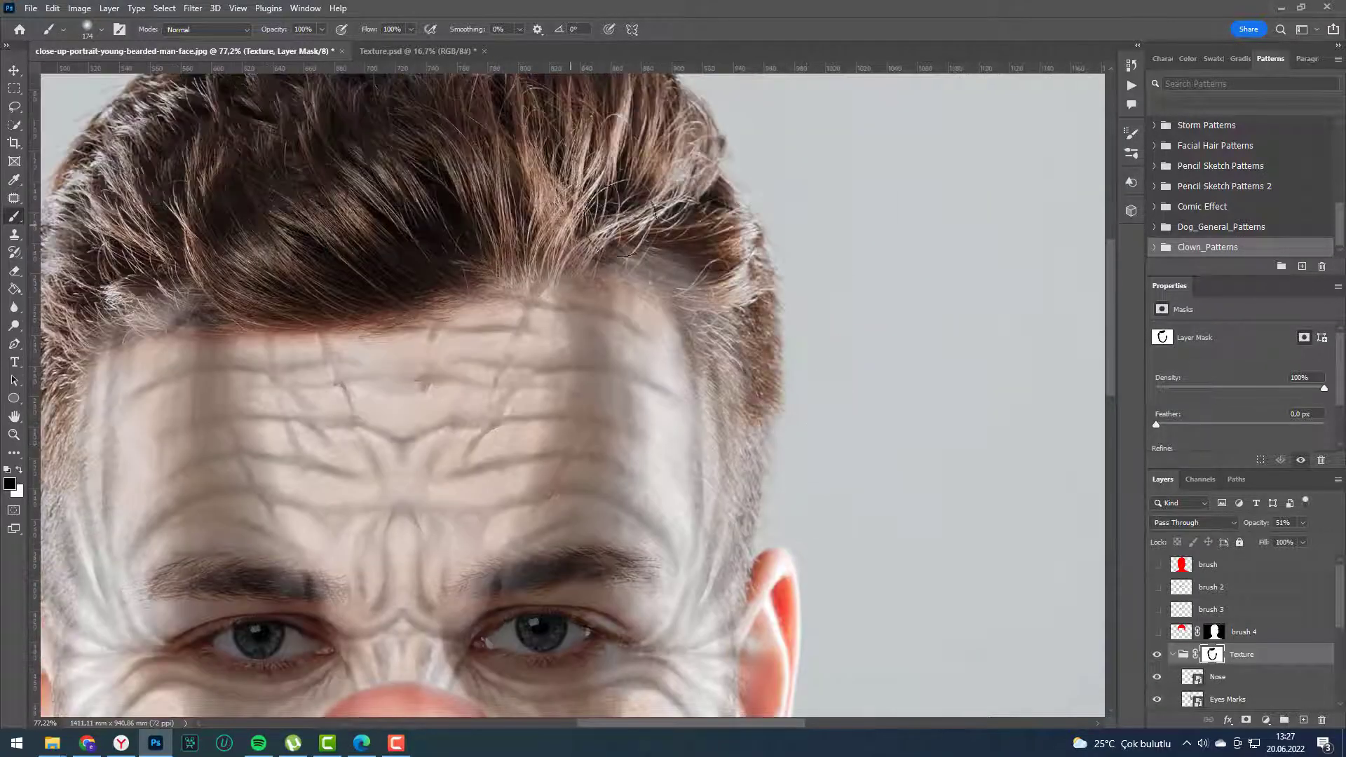
pyautogui.scroll(-1, 799, 315)
pyautogui.scroll(-2, 868, 285)
pyautogui.hscroll(-3, 868, 285)
pyautogui.scroll(-1, 867, 285)
pyautogui.hscroll(2, 868, 285)
pyautogui.scroll(3, 841, 412)
pyautogui.hscroll(-3, 841, 411)
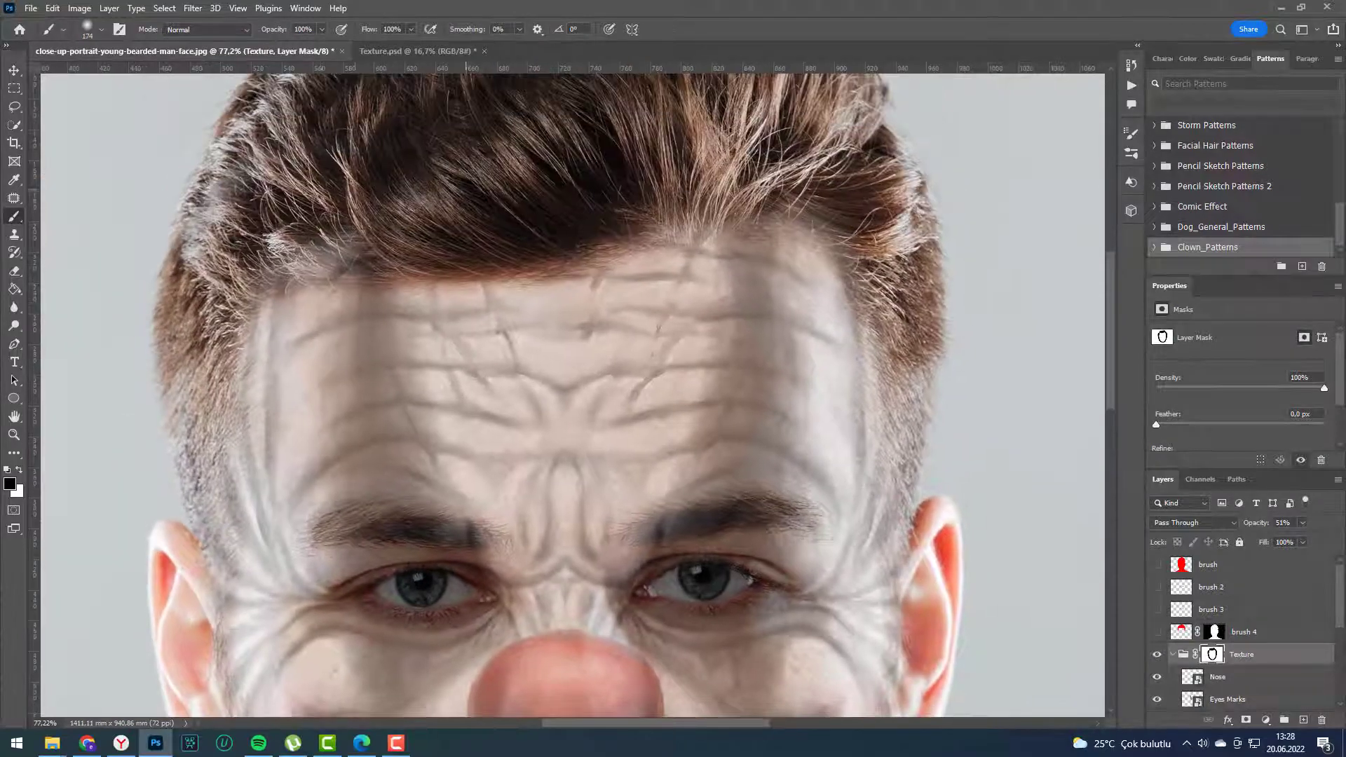
pyautogui.scroll(-3, 198, 489)
pyautogui.scroll(-3, 210, 382)
pyautogui.scroll(-3, 224, 393)
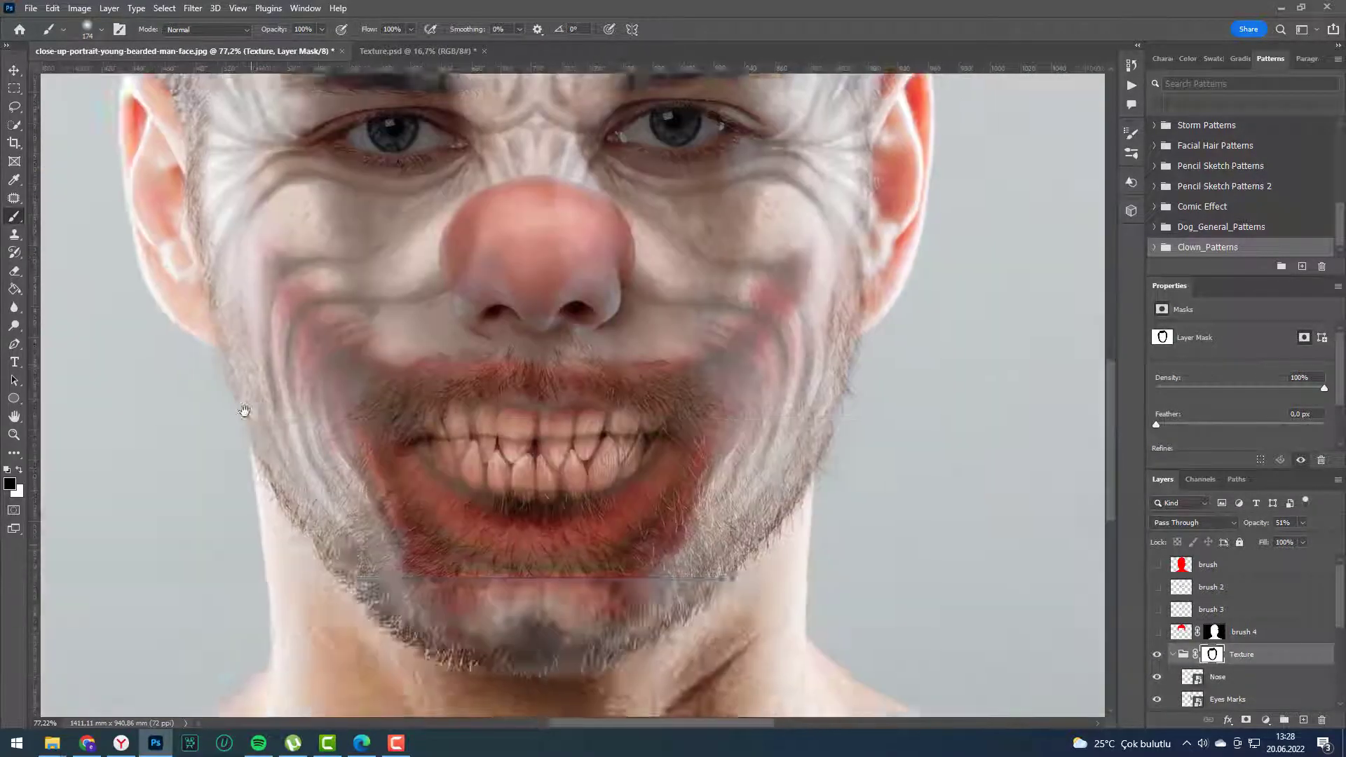
pyautogui.scroll(-4, 483, 337)
pyautogui.click(1132, 85)
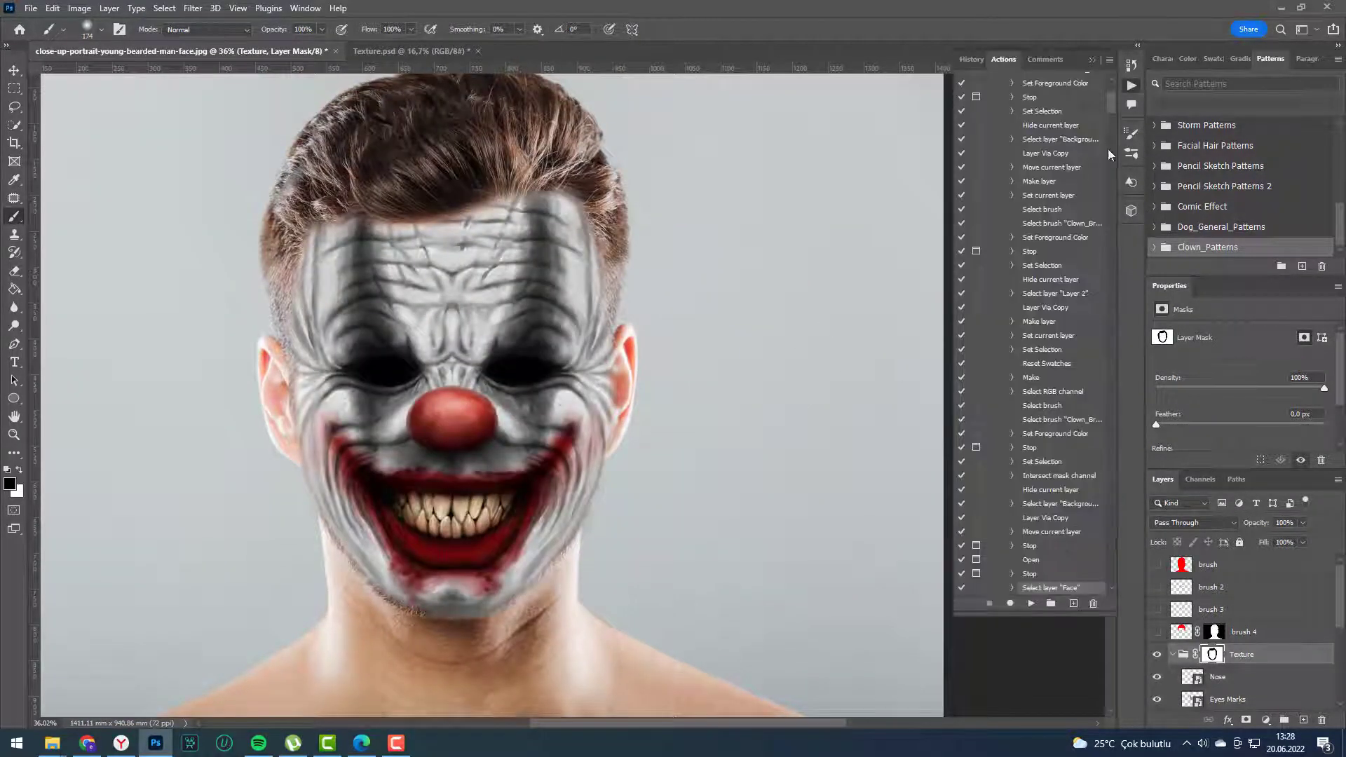
# Resume the Clown action to add red hair, red eyes and final grading, then inspect the face.
pyautogui.click(1031, 603)
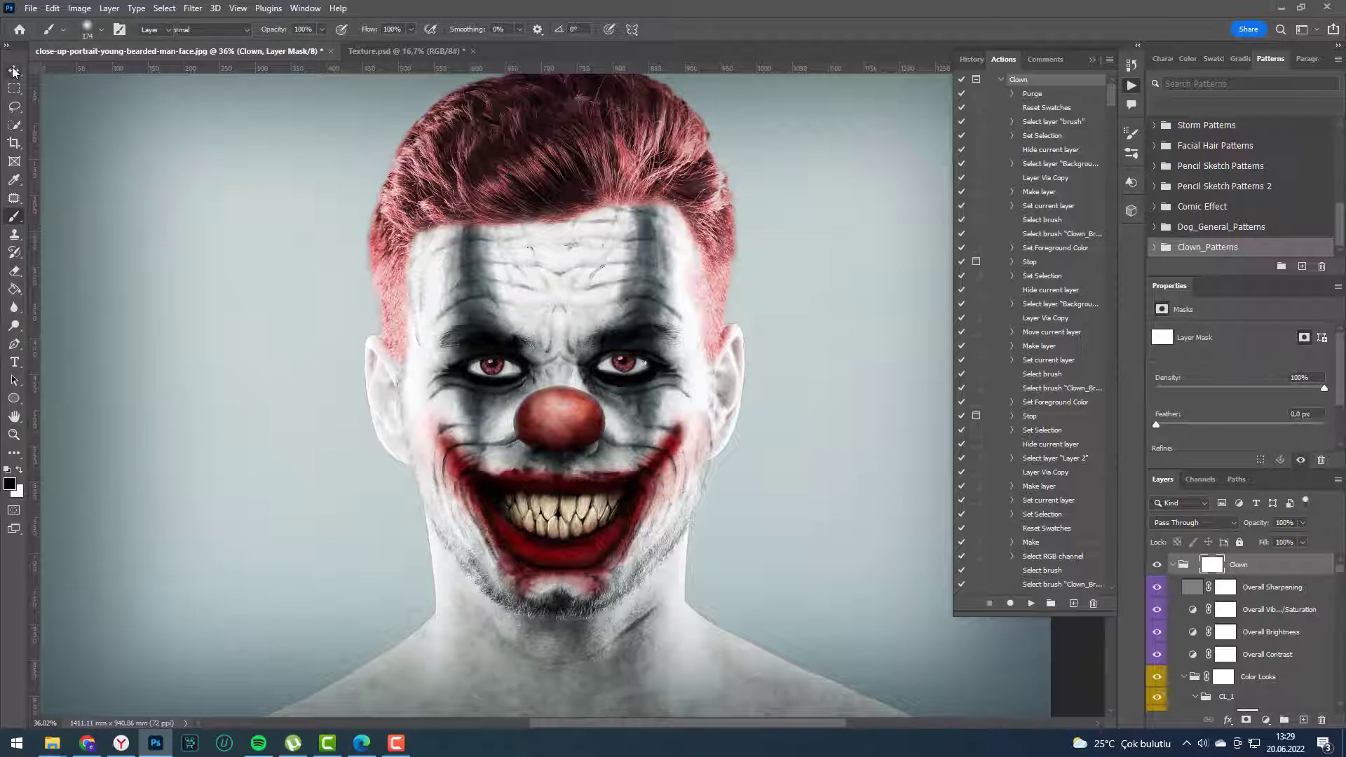
pyautogui.hotkey('ctrl', '0')
pyautogui.scroll(5, 518, 421)
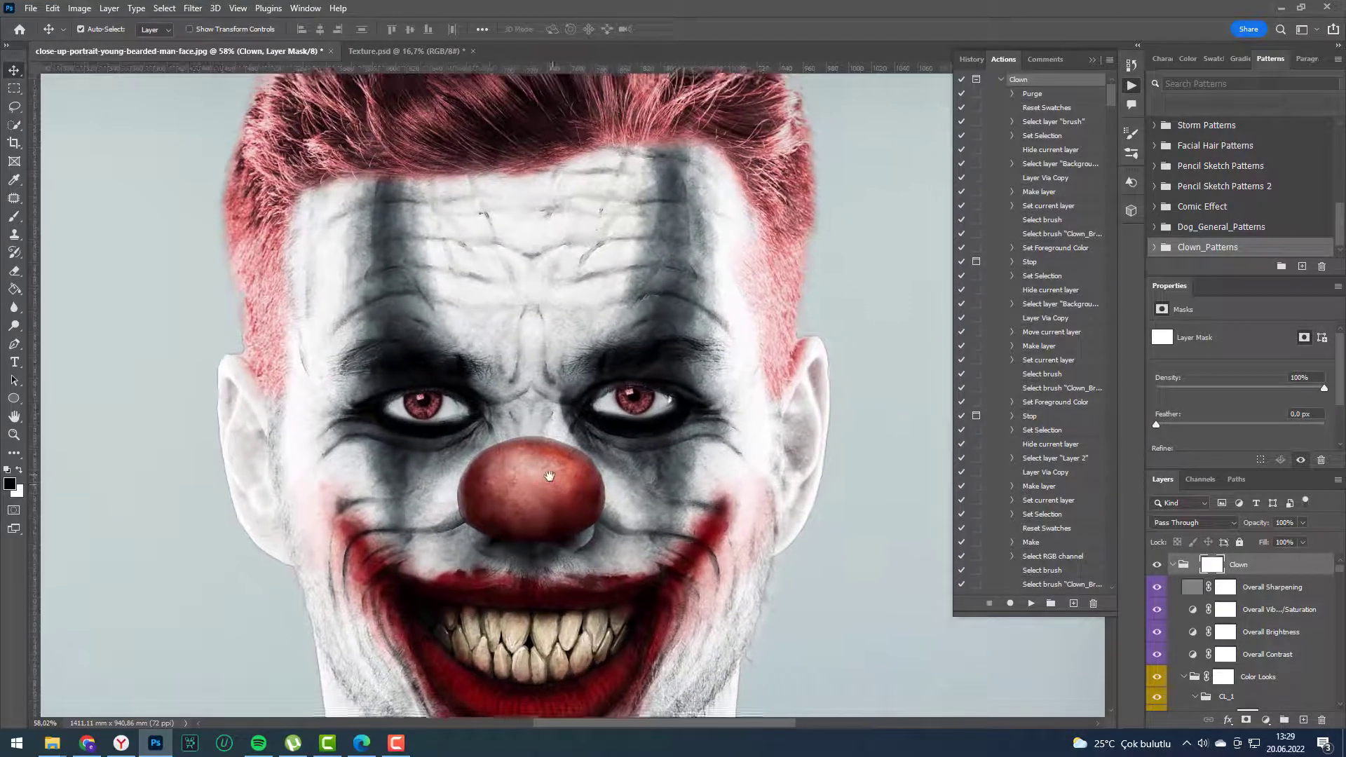
pyautogui.moveTo(561, 480); pyautogui.dragTo(570, 439)
pyautogui.scroll(-2, 570, 438)
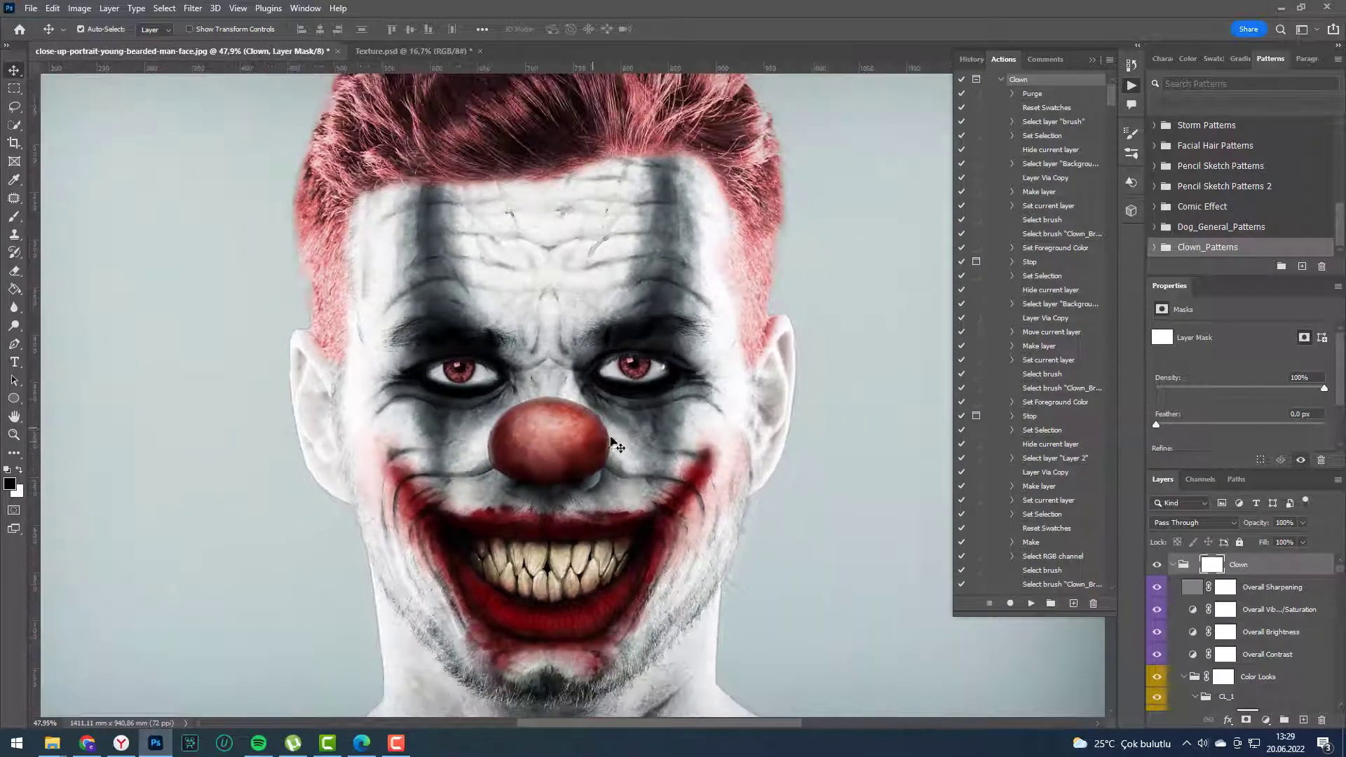